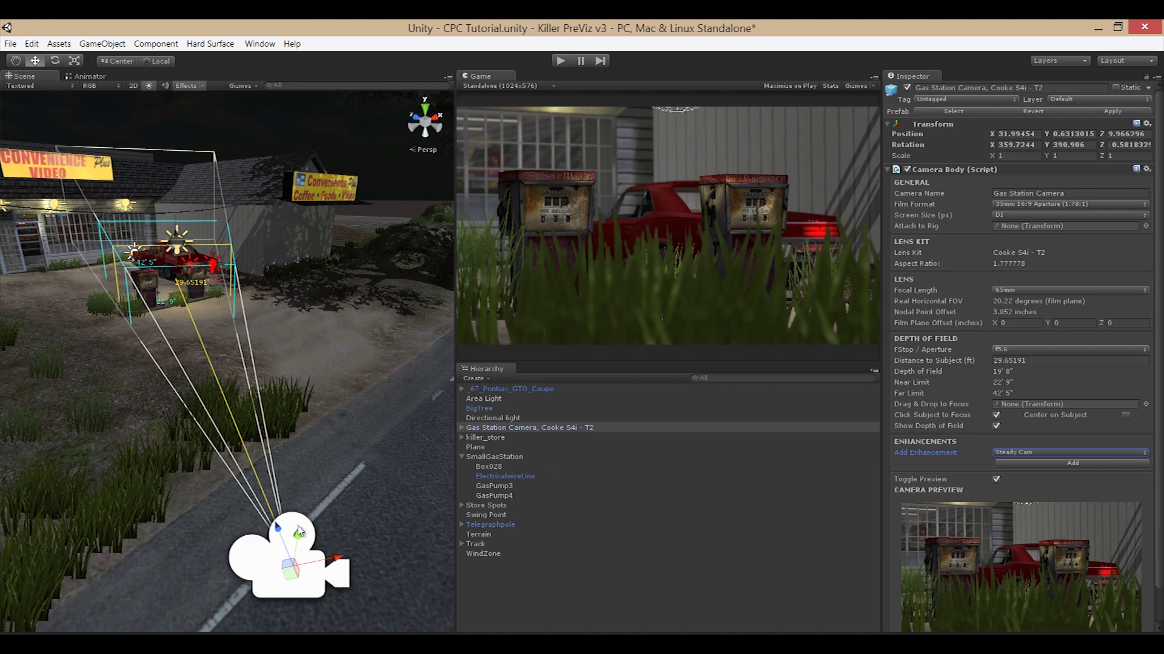
- Orbit the Scene view to see the gas station and its camera from a new angle
alt+drag(376, 479, 362, 501)
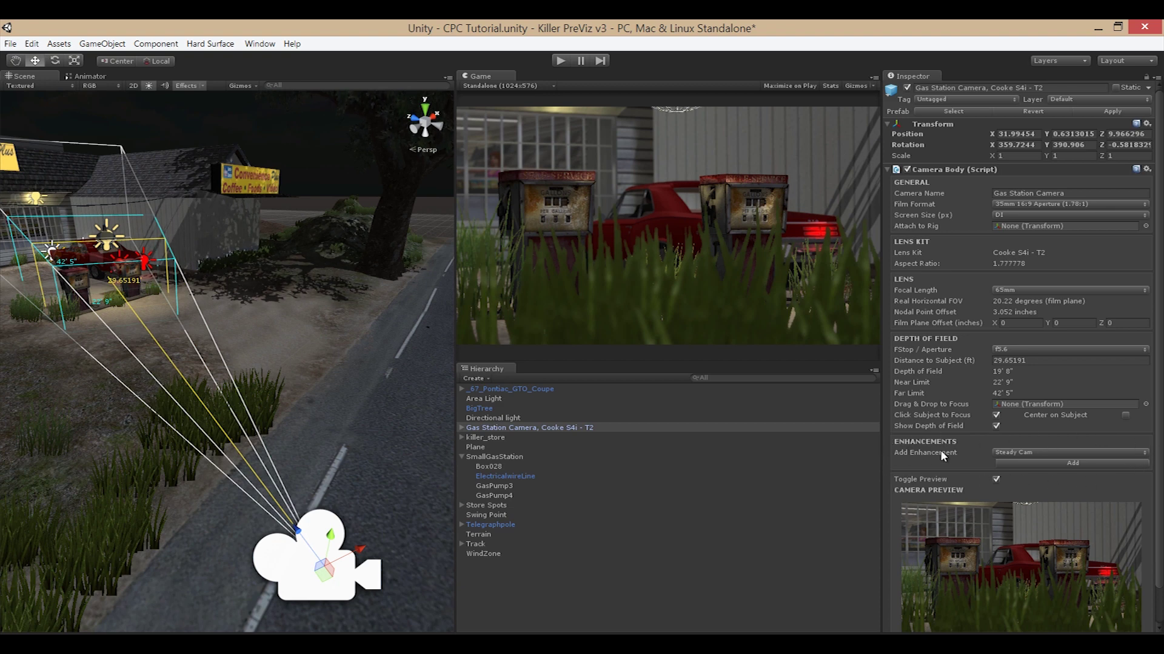
- Add a Steady Cam enhancement to the gas station camera from the Add Enhancement list
click(1020, 452)
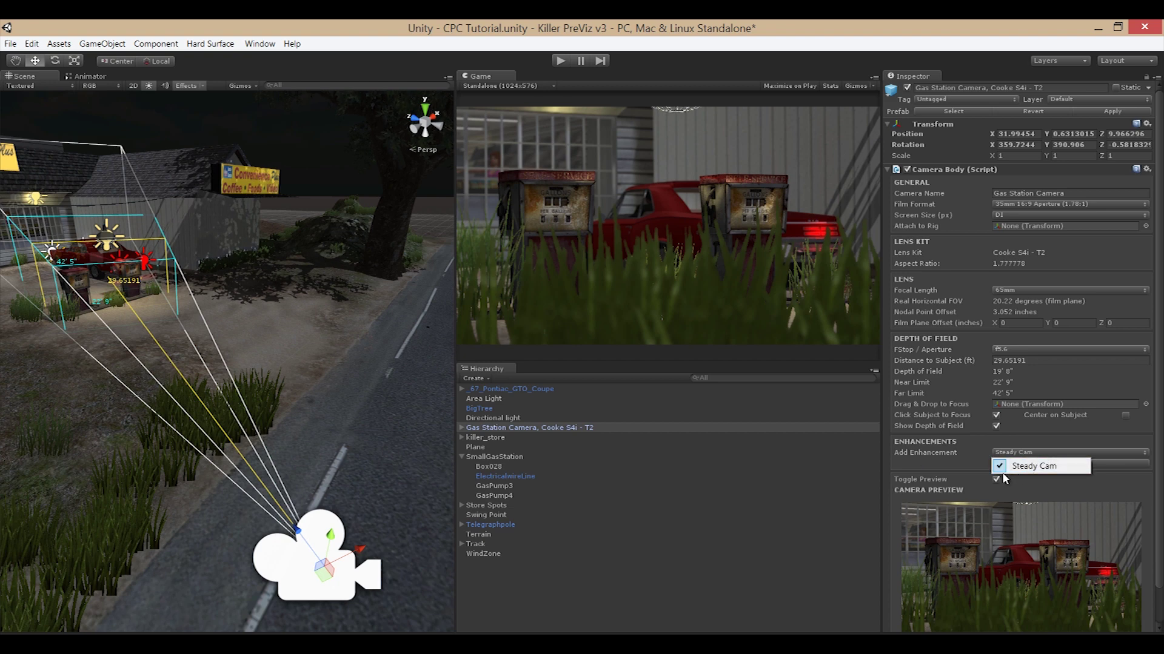
click(934, 459)
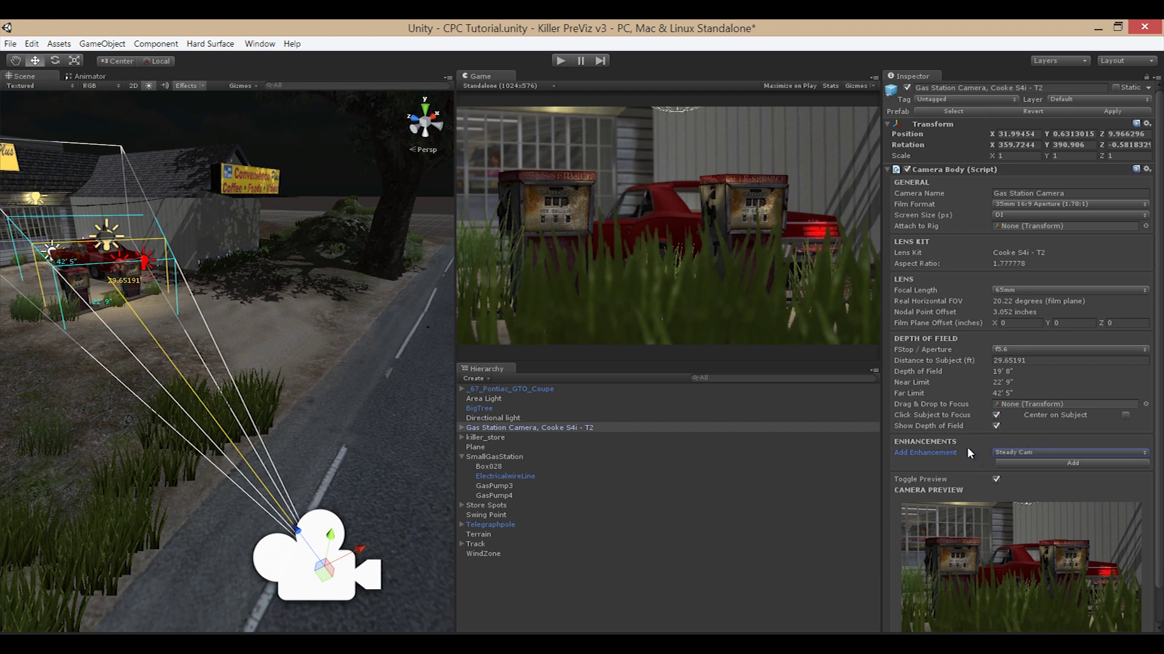
click(1071, 461)
- Nudge the camera slightly right and rotate it a little to reframe the shot
scroll(969, 580, down, 3)
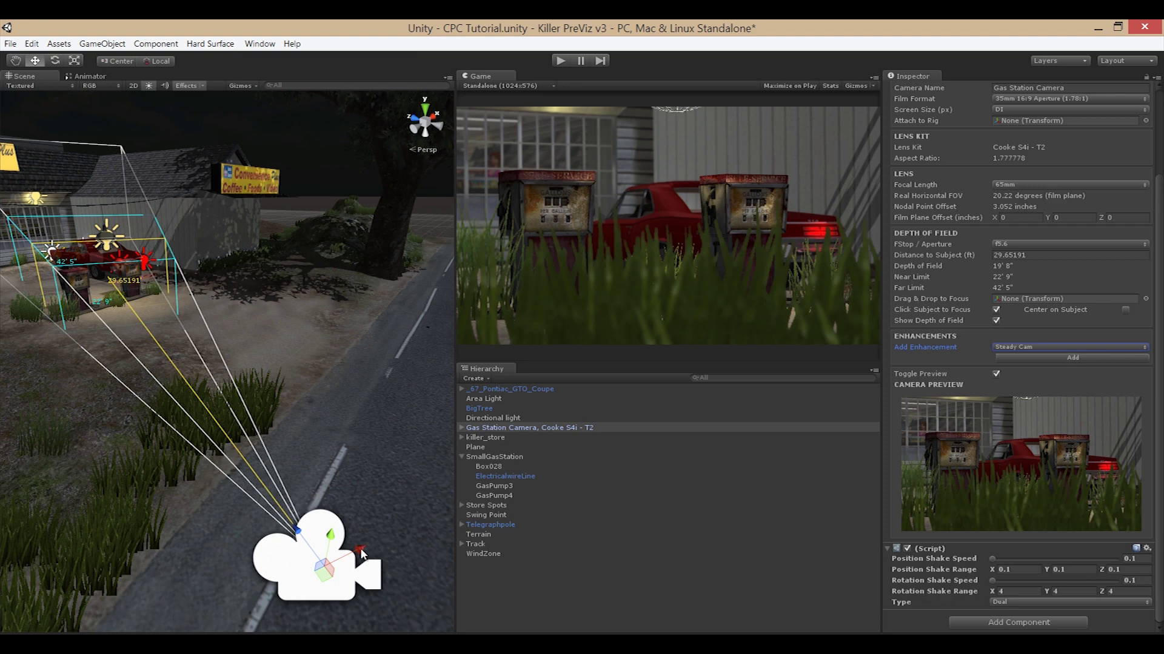
drag(362, 549, 331, 540)
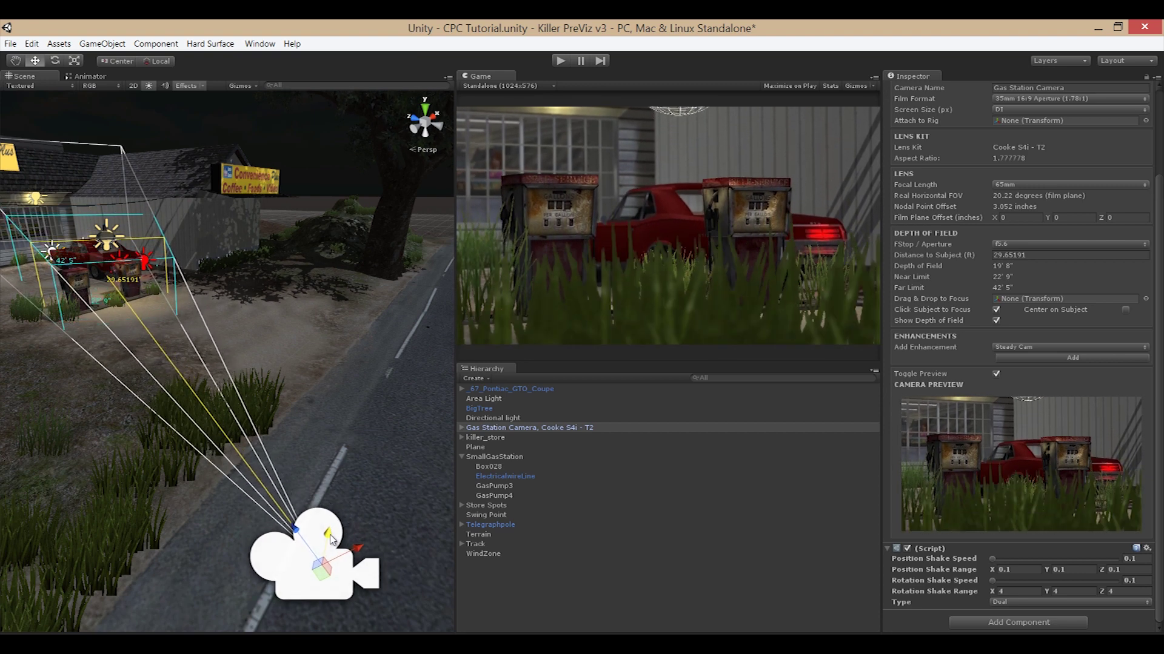
click(55, 61)
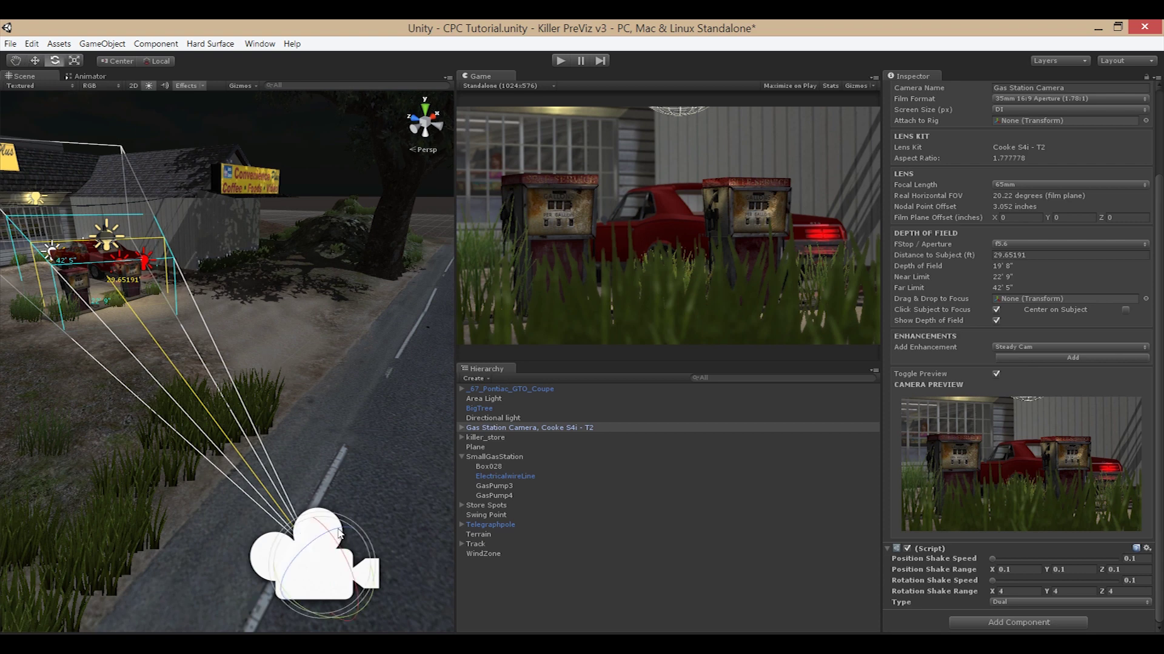
drag(339, 537, 343, 528)
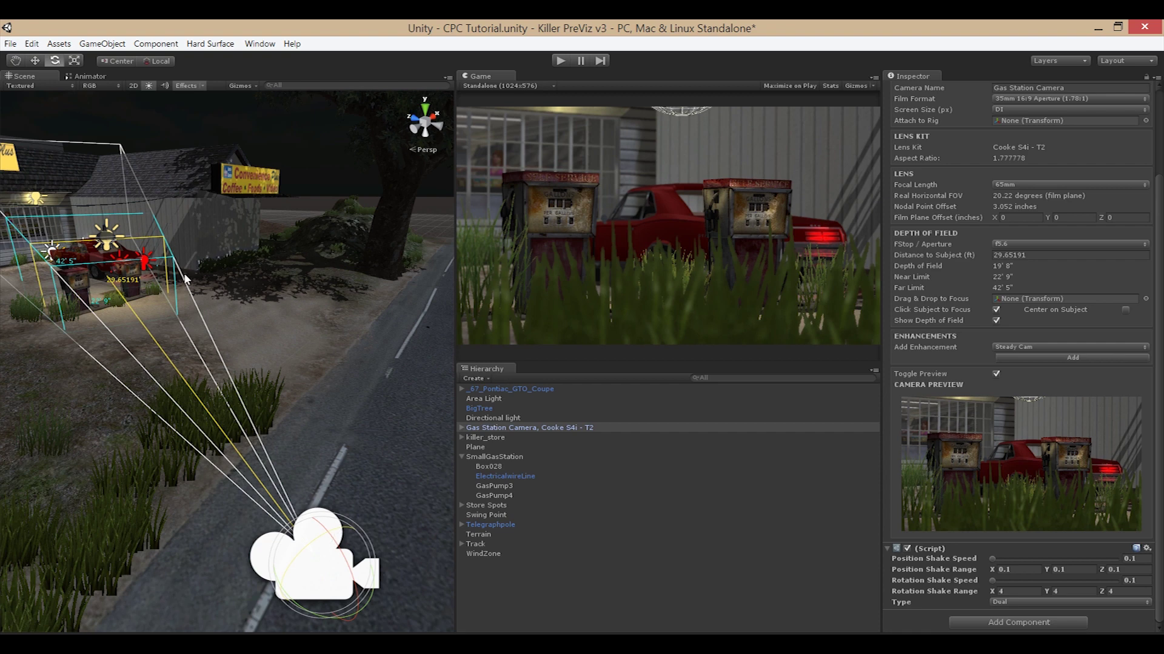
click(35, 61)
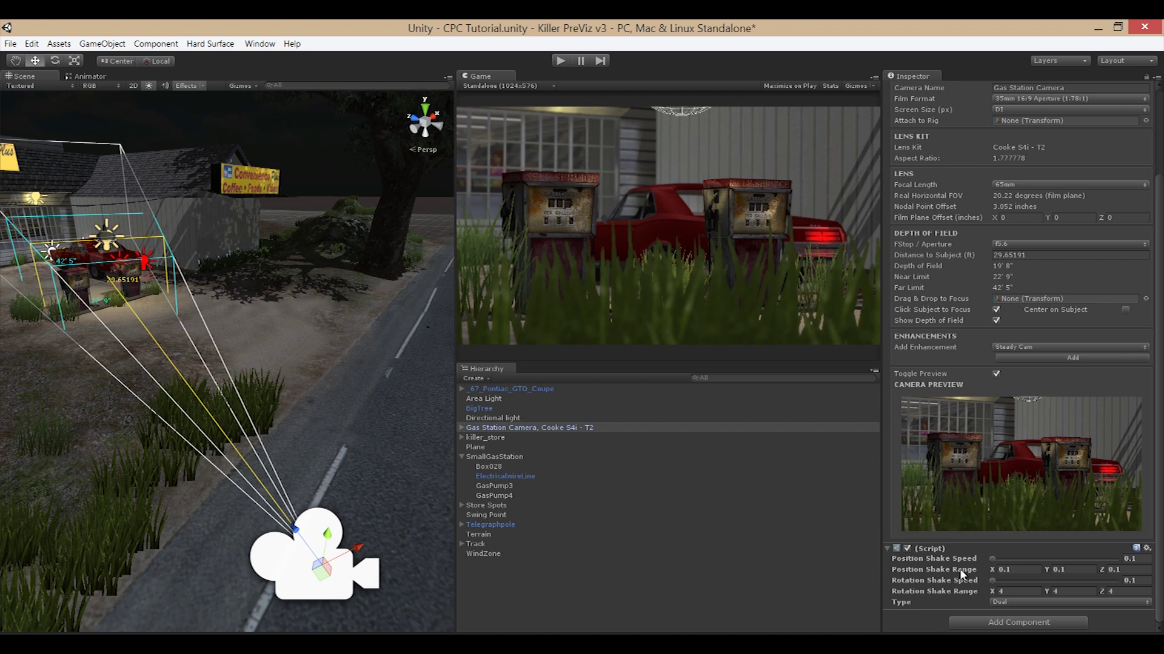
- Set the Steady Cam Position Shake Range to 0.29, 0.25, 0.35 and start play mode
click(1000, 569)
text(5)
key(BackSpace)
text(3.7)
drag(1048, 572, 1114, 570)
click(987, 568)
drag(972, 570, 961, 570)
click(561, 61)
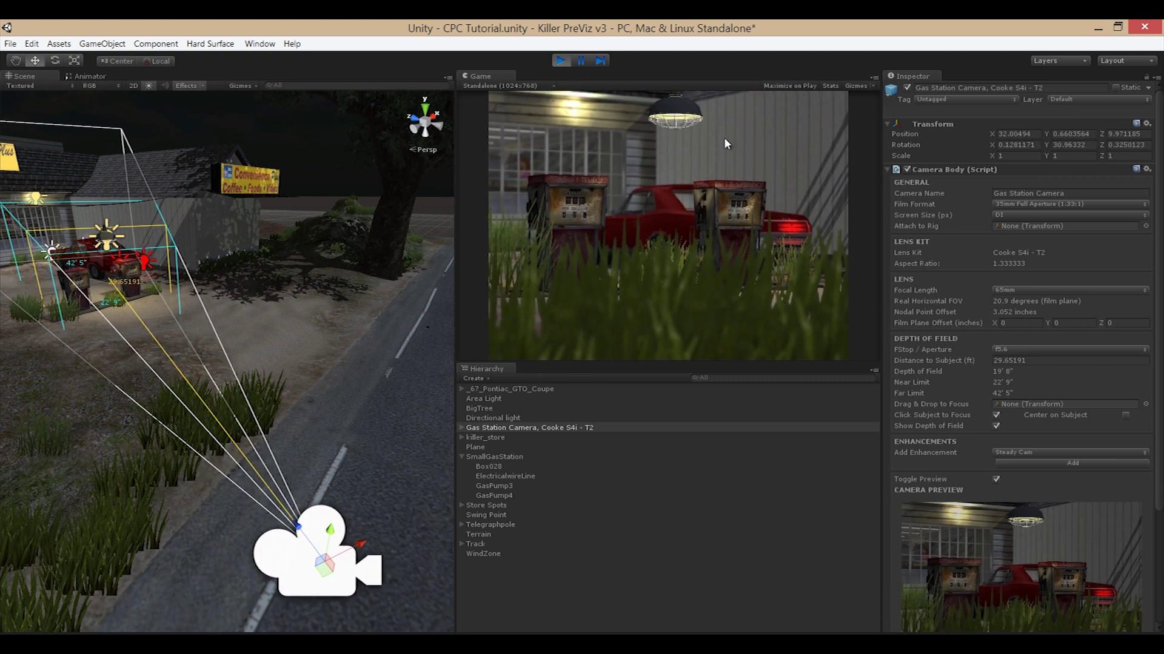
- In play mode, set Position Shake Range X to 0.65 and Z to 2.47, with shake speed 0.25
drag(1157, 427, 1157, 556)
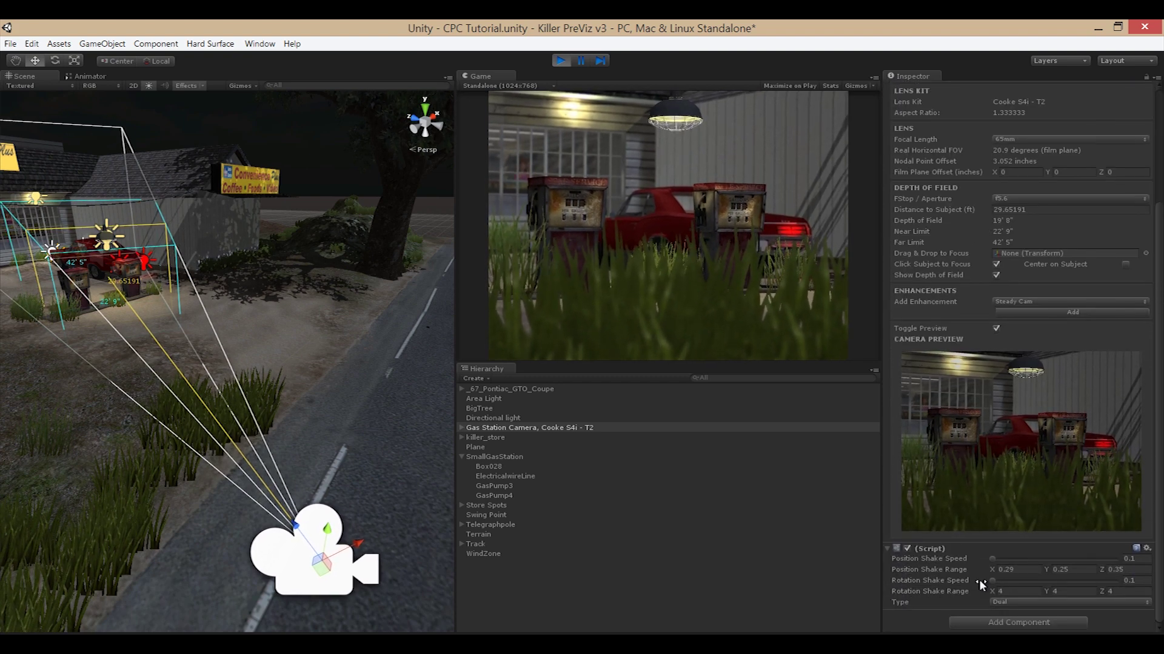
drag(990, 569, 1006, 566)
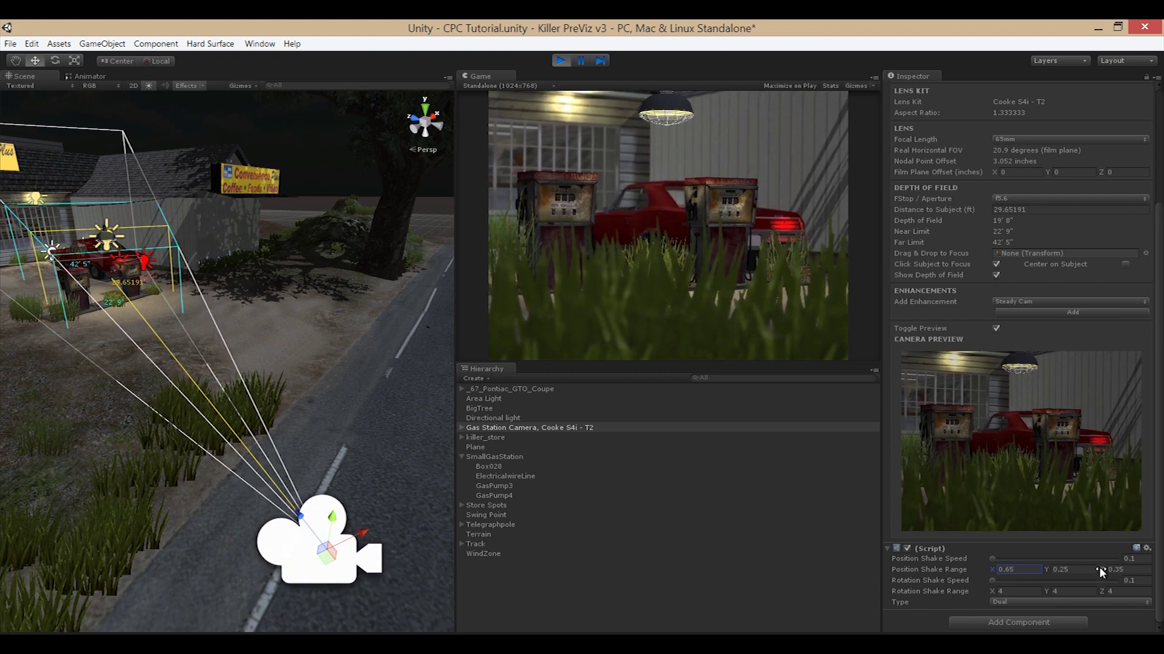
click(1114, 569)
text(2.47)
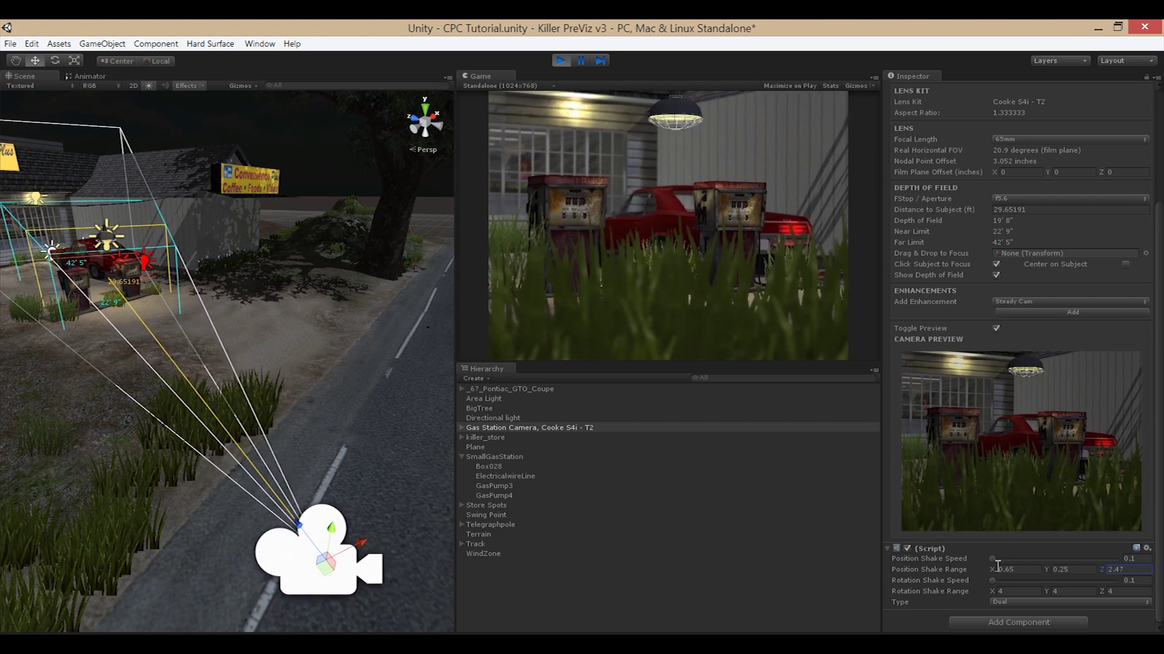
drag(992, 558, 1056, 551)
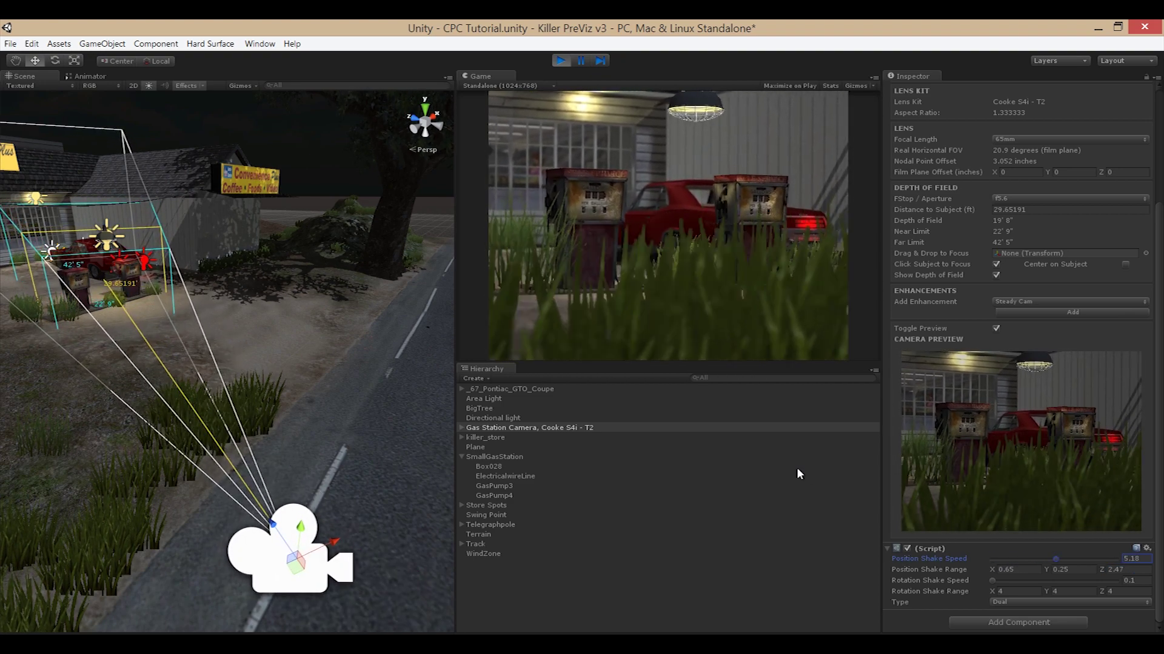
drag(1057, 558, 992, 565)
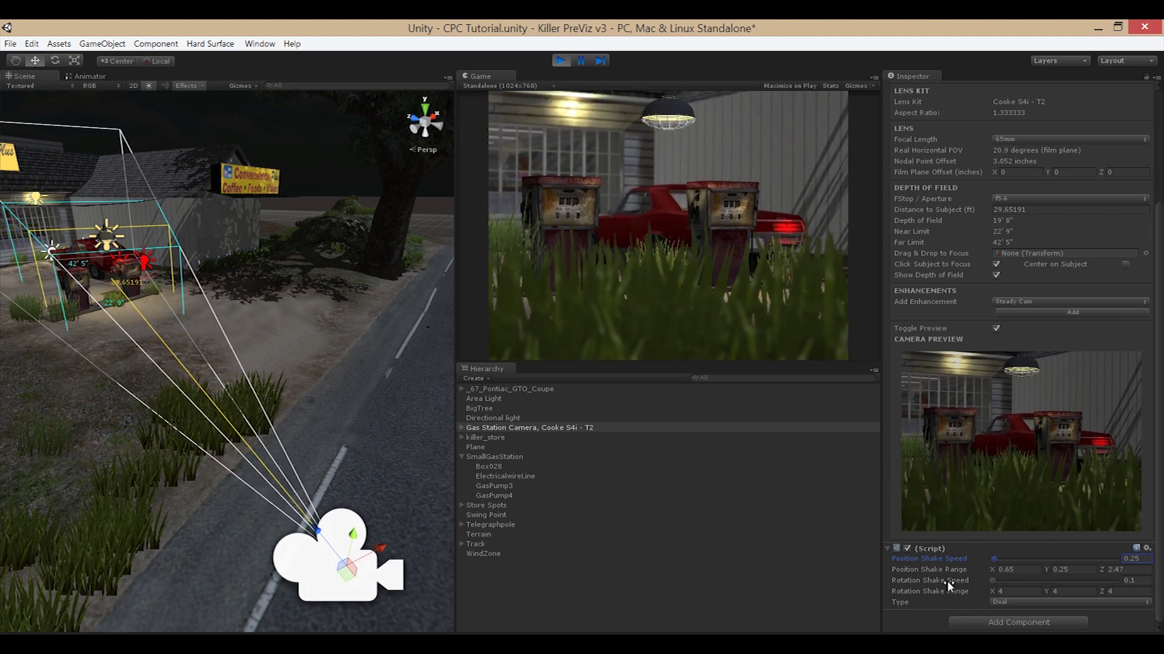
click(1021, 570)
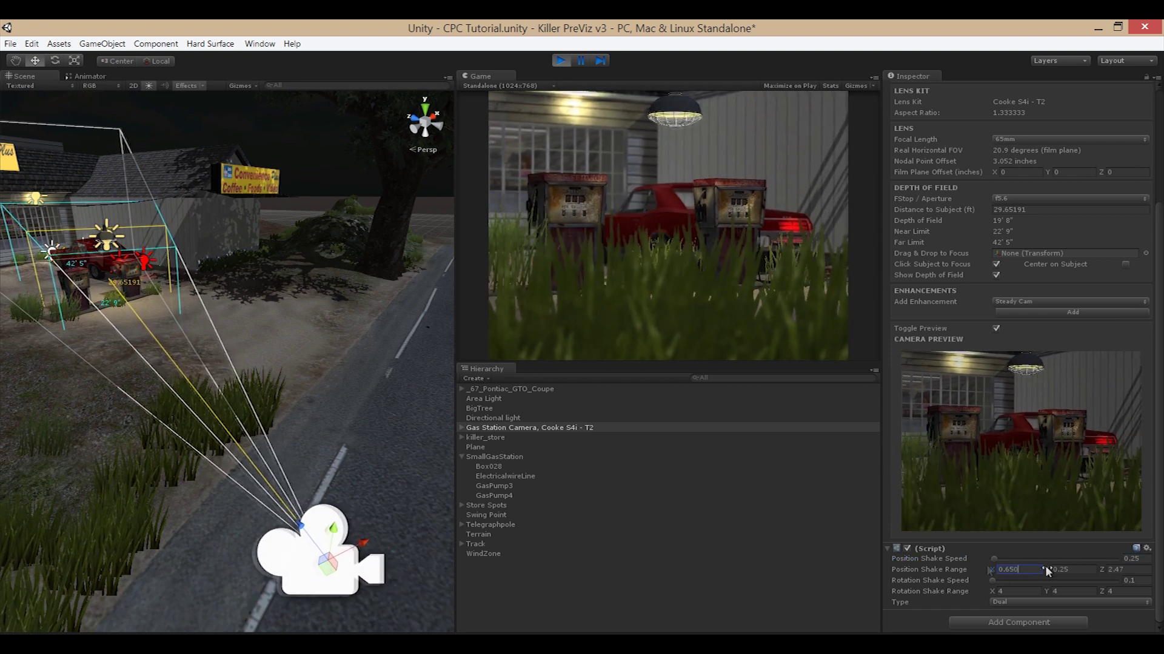
- Zero the position shake, set Rotation Shake Range to 4.23, 5.1, 2.91 and rotation speed 0.01
text(0)
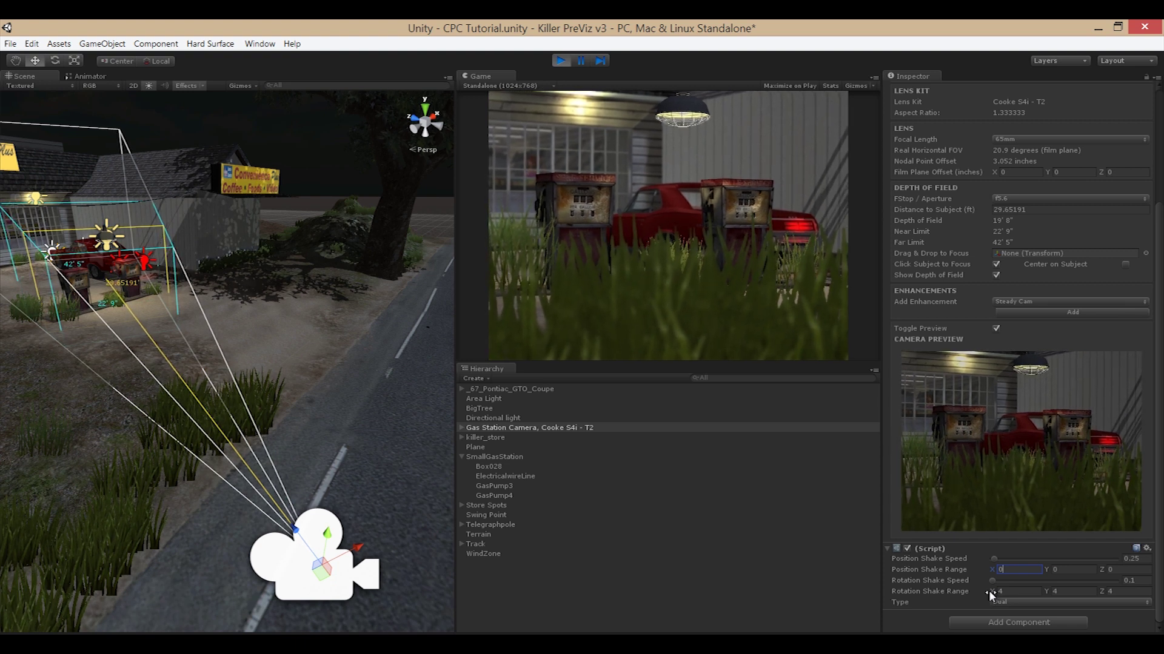
click(988, 590)
text(1.23)
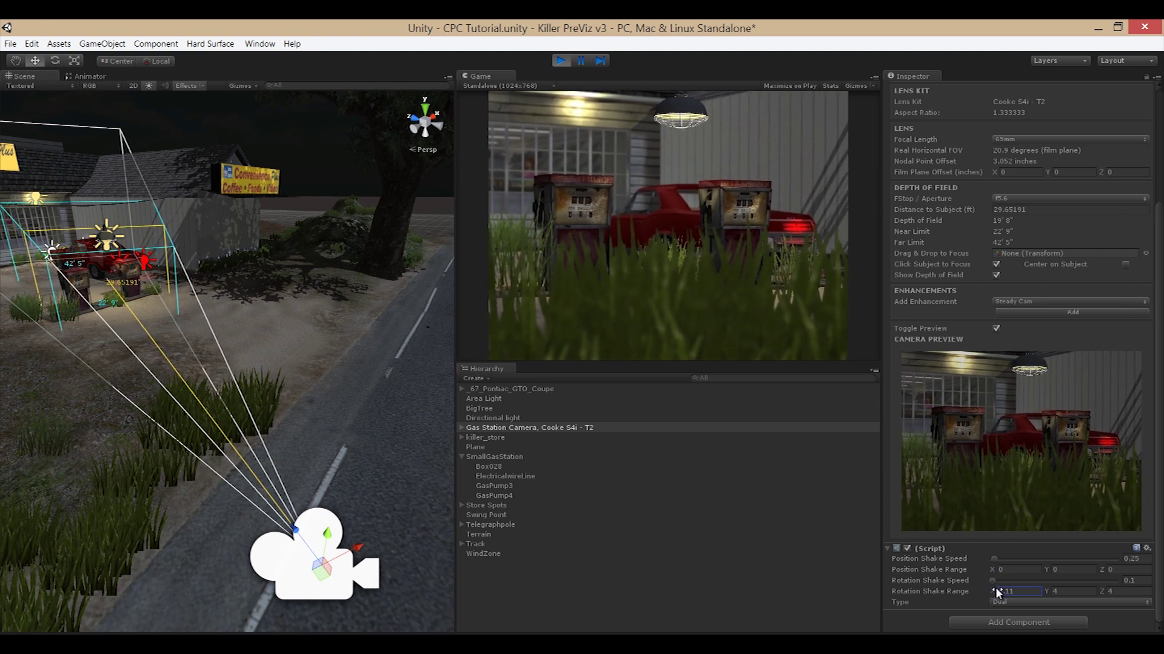
click(1051, 592)
text(4.5)
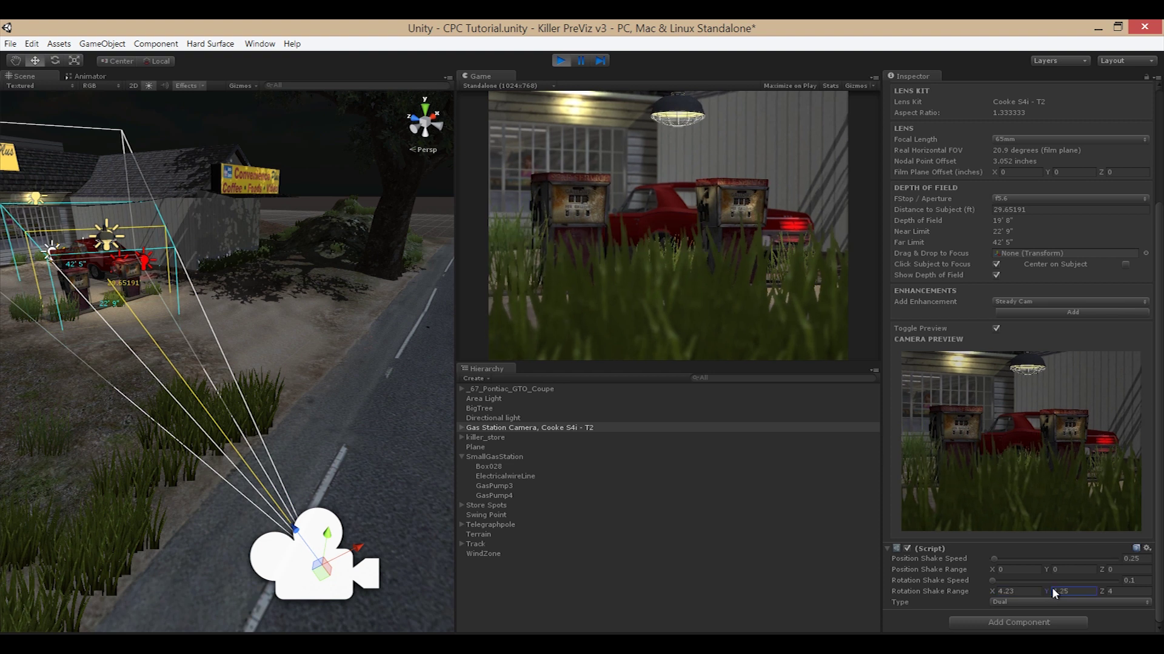
text(5.1)
key(Tab)
text(2.91)
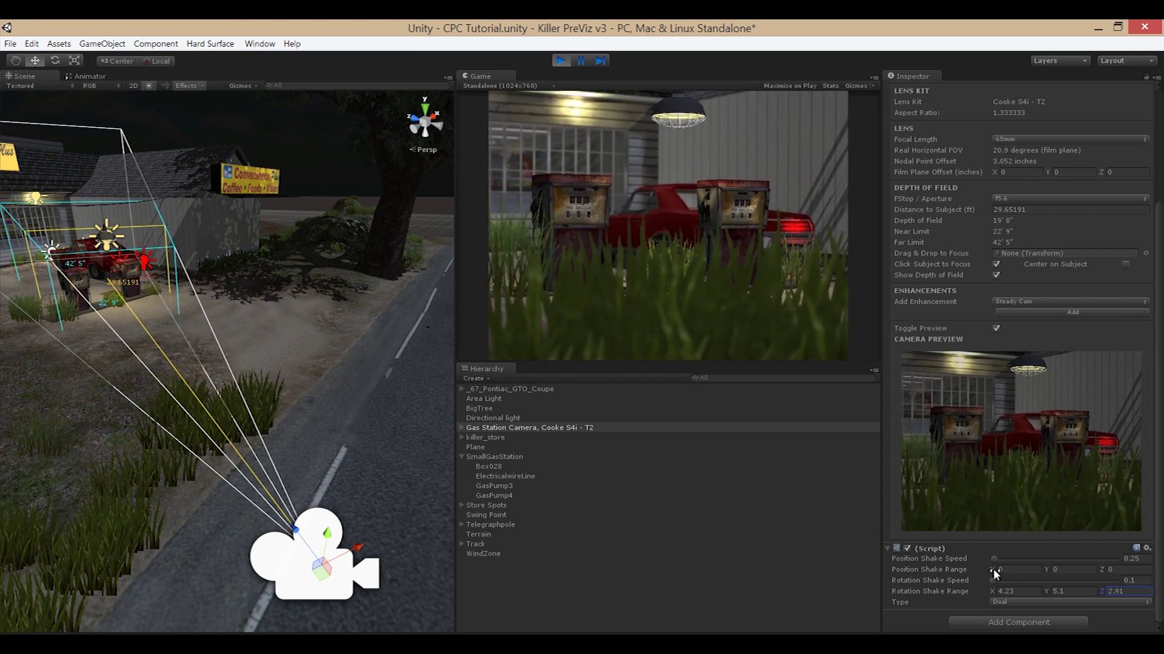
drag(992, 581, 1013, 580)
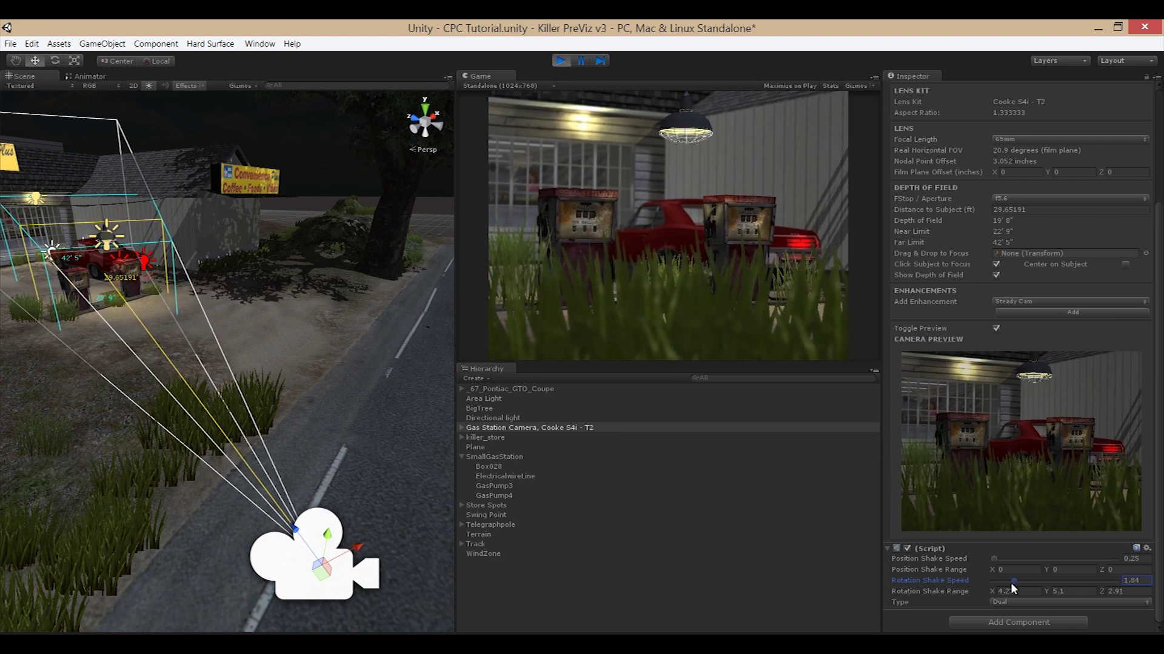
drag(1010, 580, 989, 580)
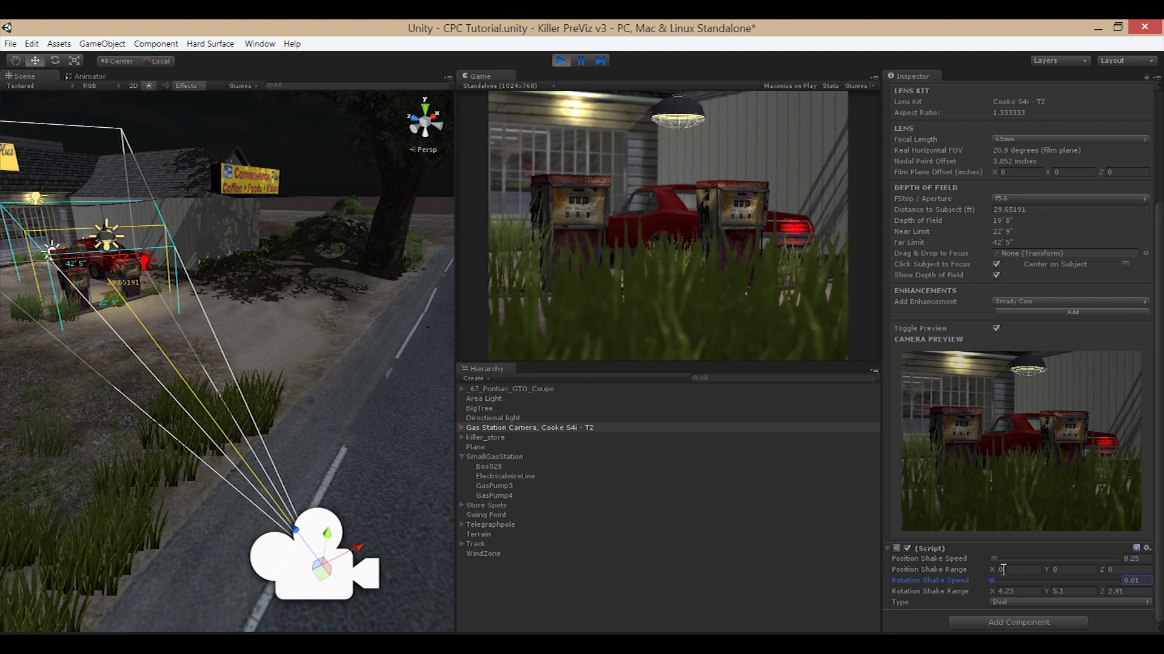
- Raise Position Shake Range X and Y and set the position shake speed to 0.06
drag(992, 573, 1027, 572)
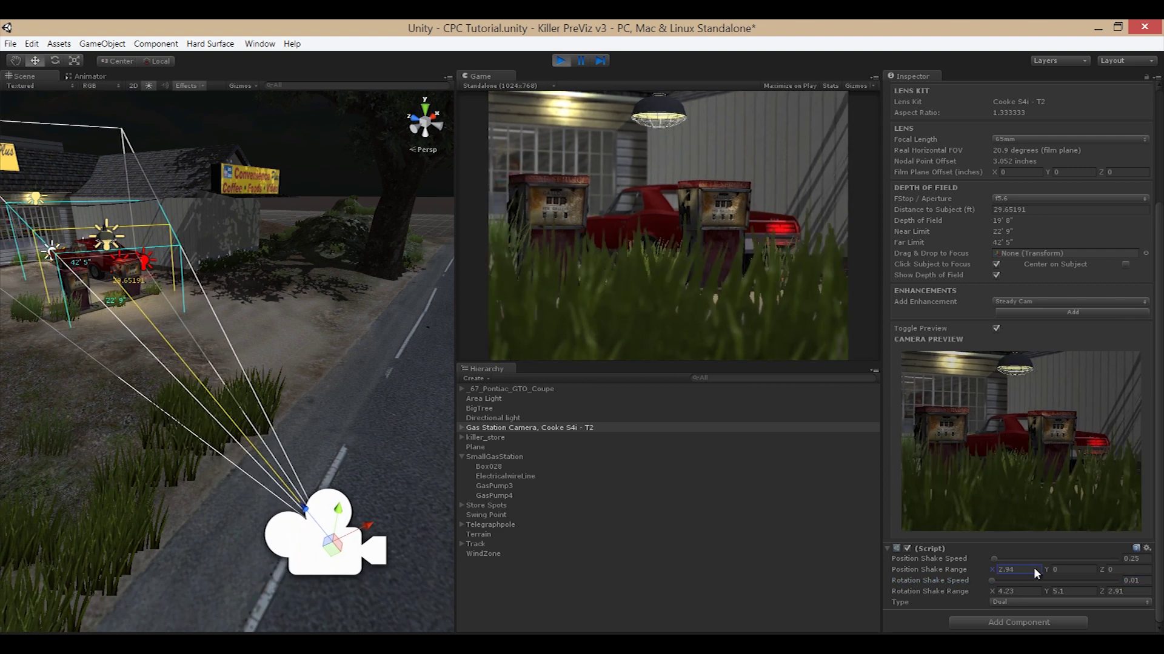
drag(1034, 572, 1143, 569)
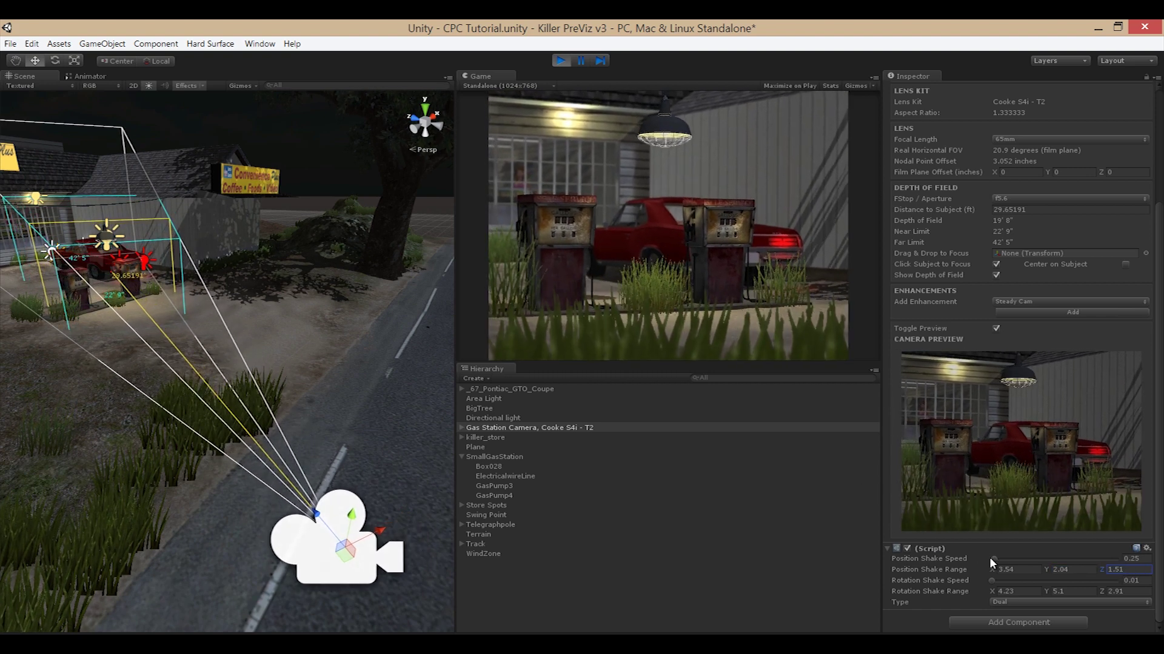
click(992, 558)
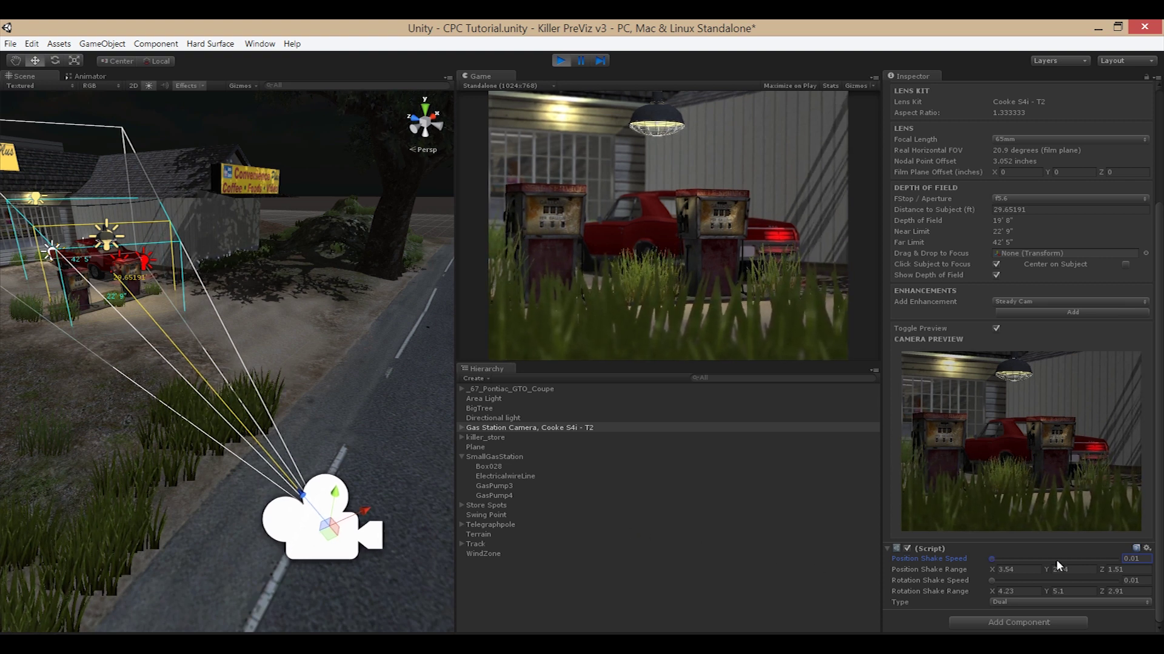
click(1132, 558)
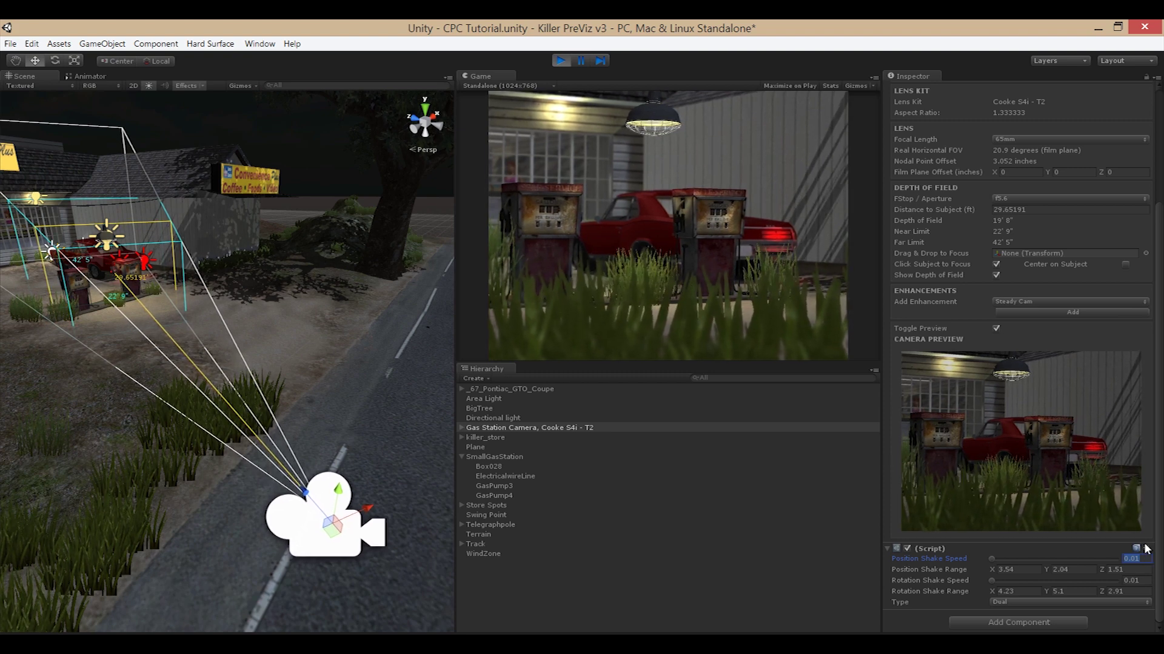
text(.06)
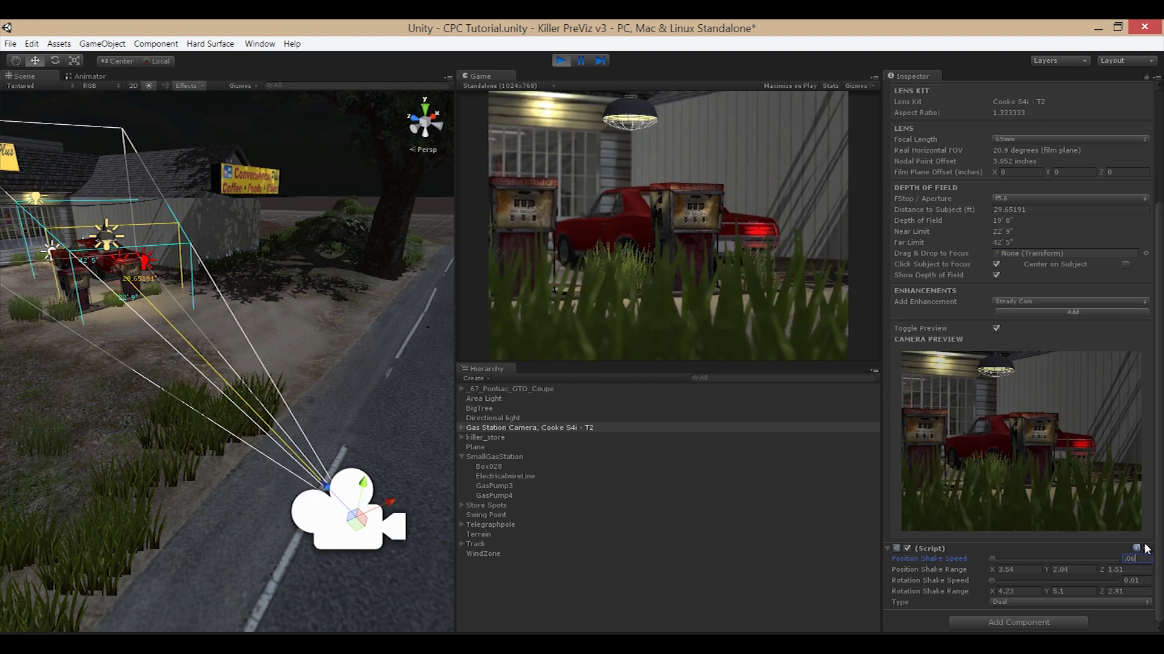
key(Return)
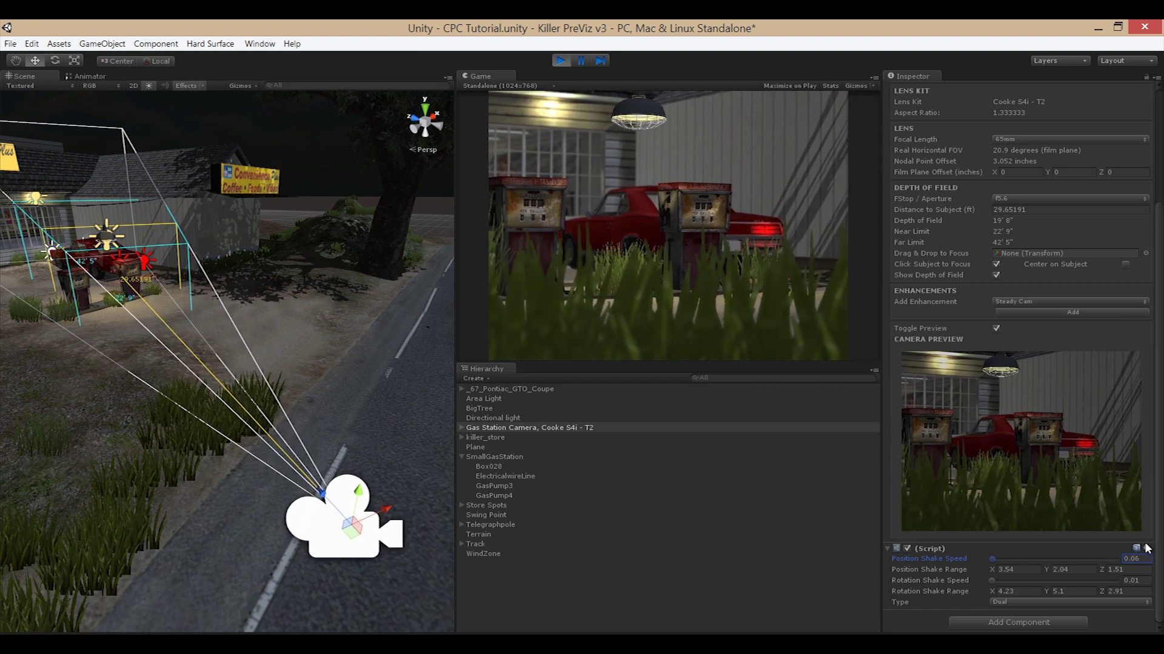
- Set the rotation shake speed to 0.05, then exit play mode
click(1145, 580)
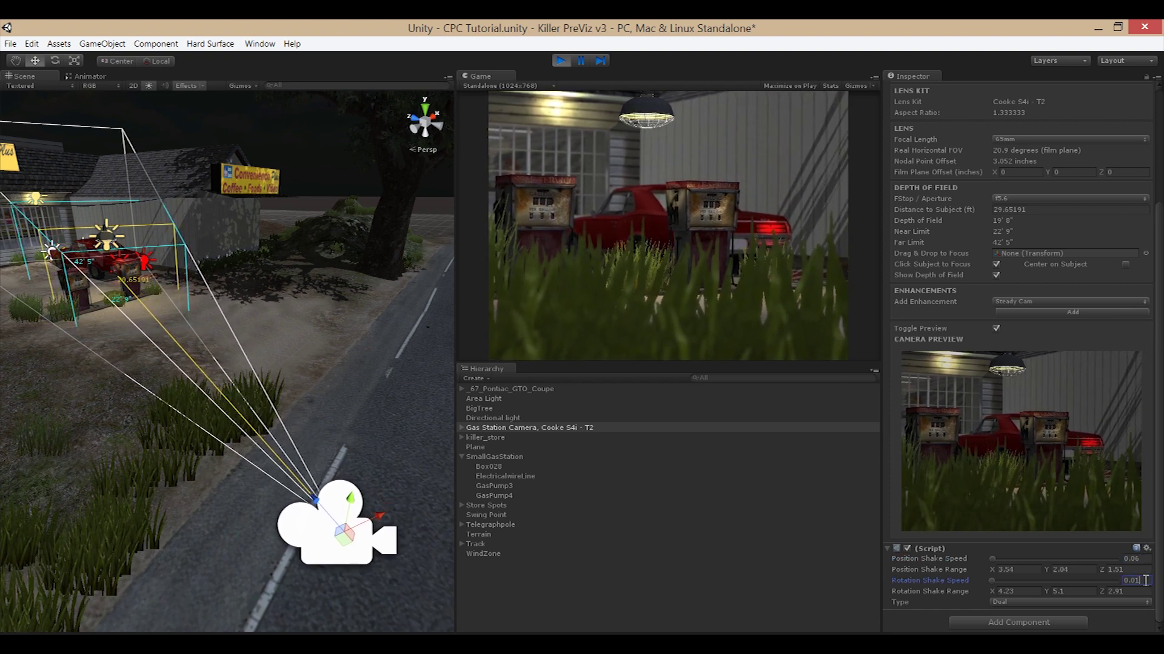
key(BackSpace)
text(5)
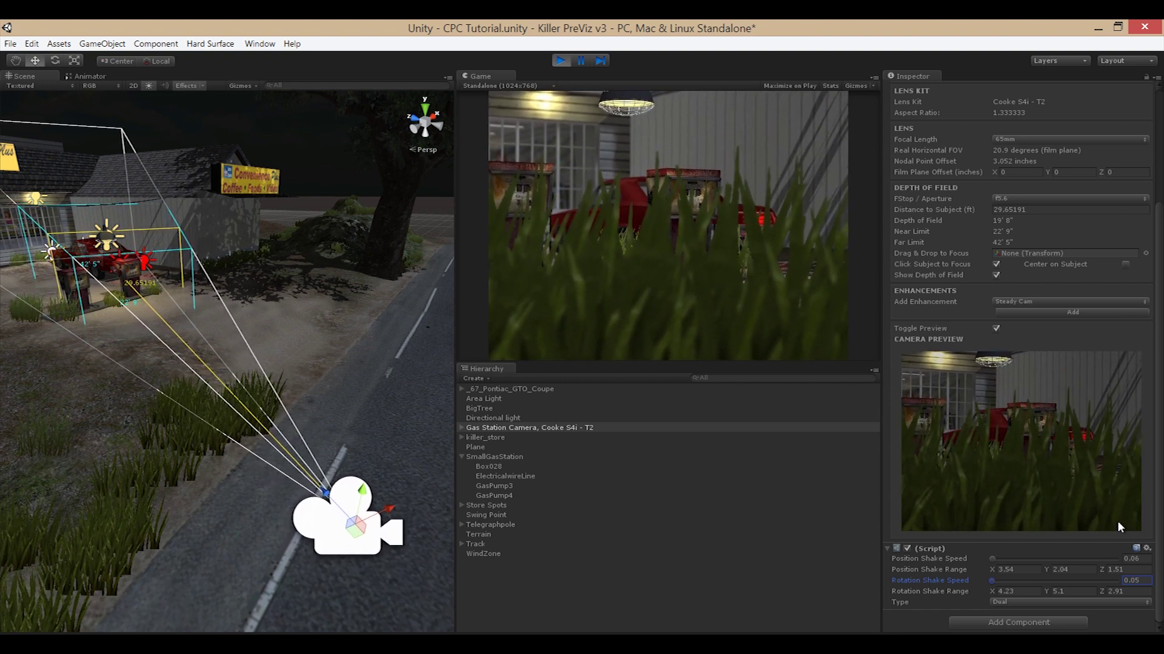
key(ctrl+p)
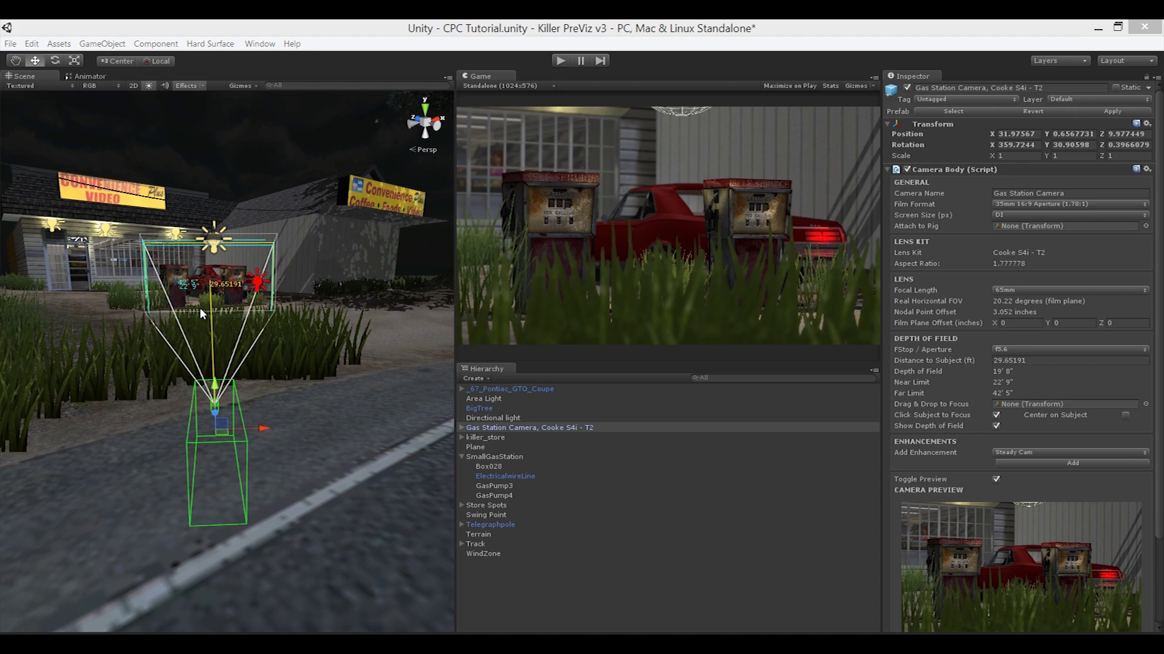
click(264, 44)
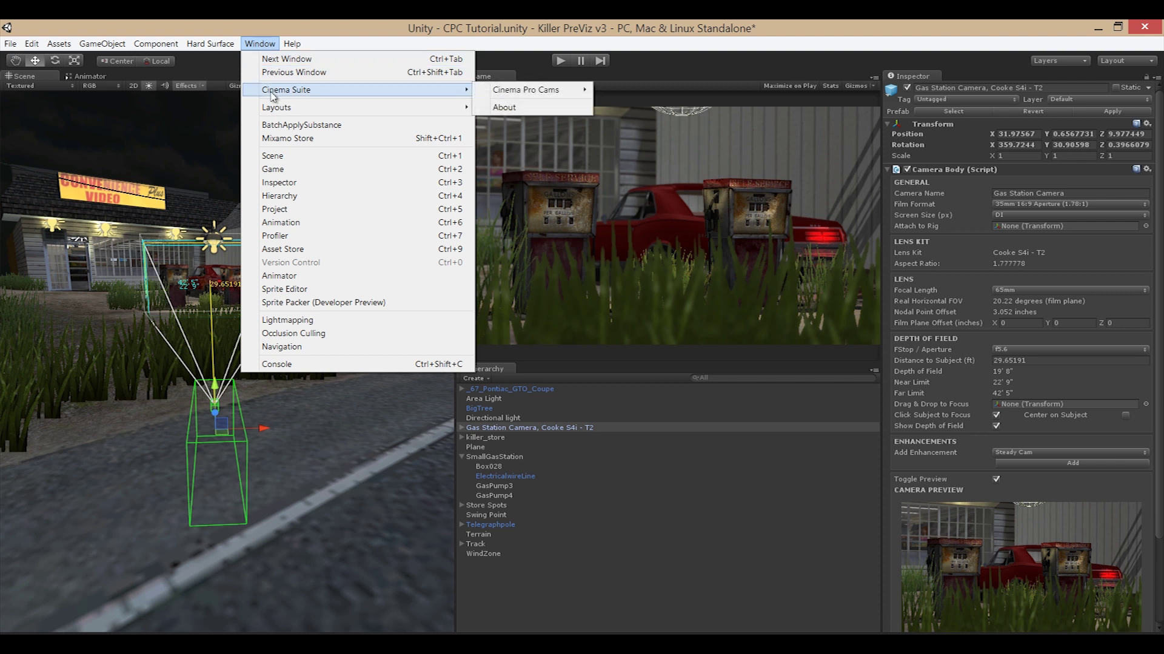
- Create a 3D Pro Cam from the Cinema Suite menu and name it '3D Gas Cam'
mouse_move(551, 90)
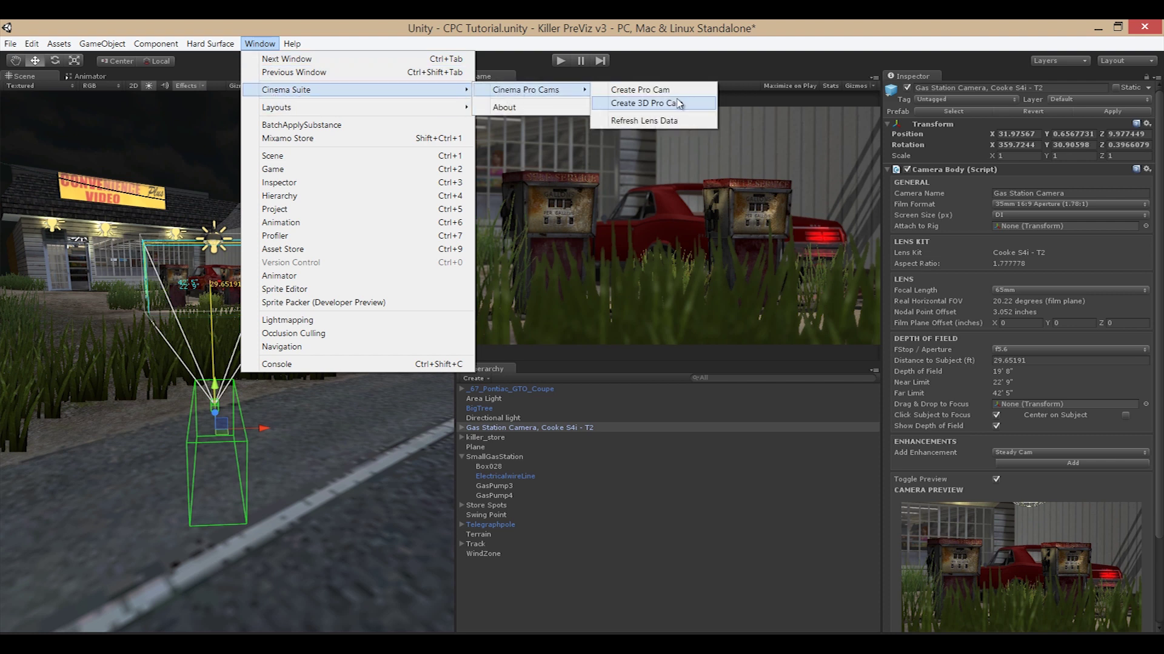
click(636, 104)
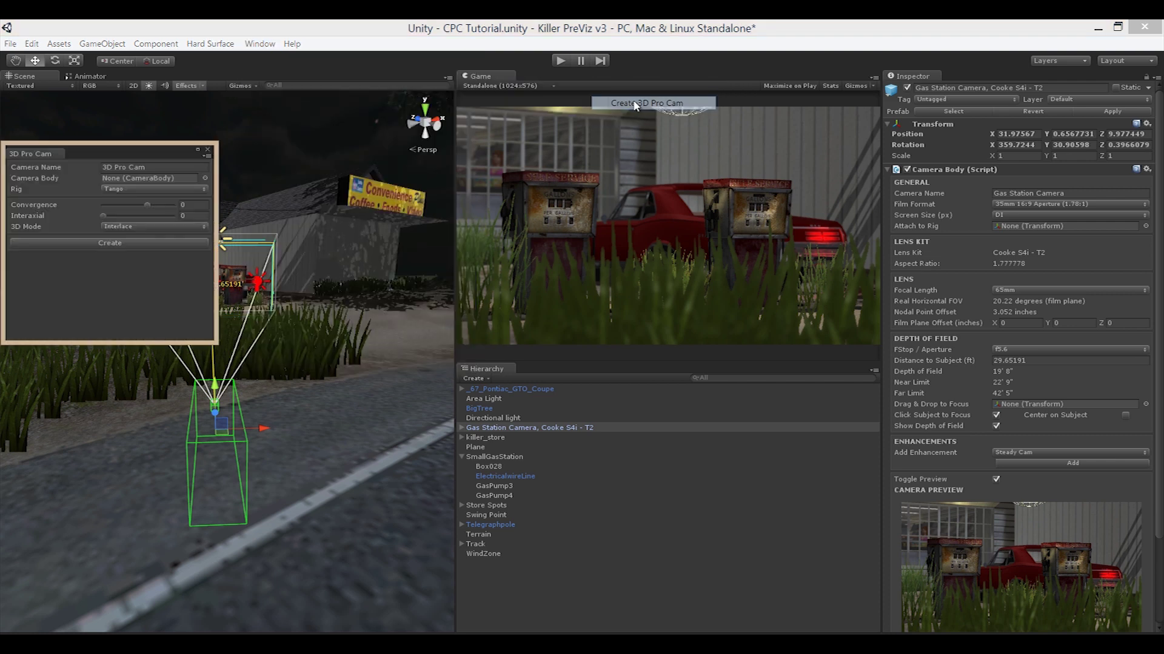
drag(106, 150, 598, 153)
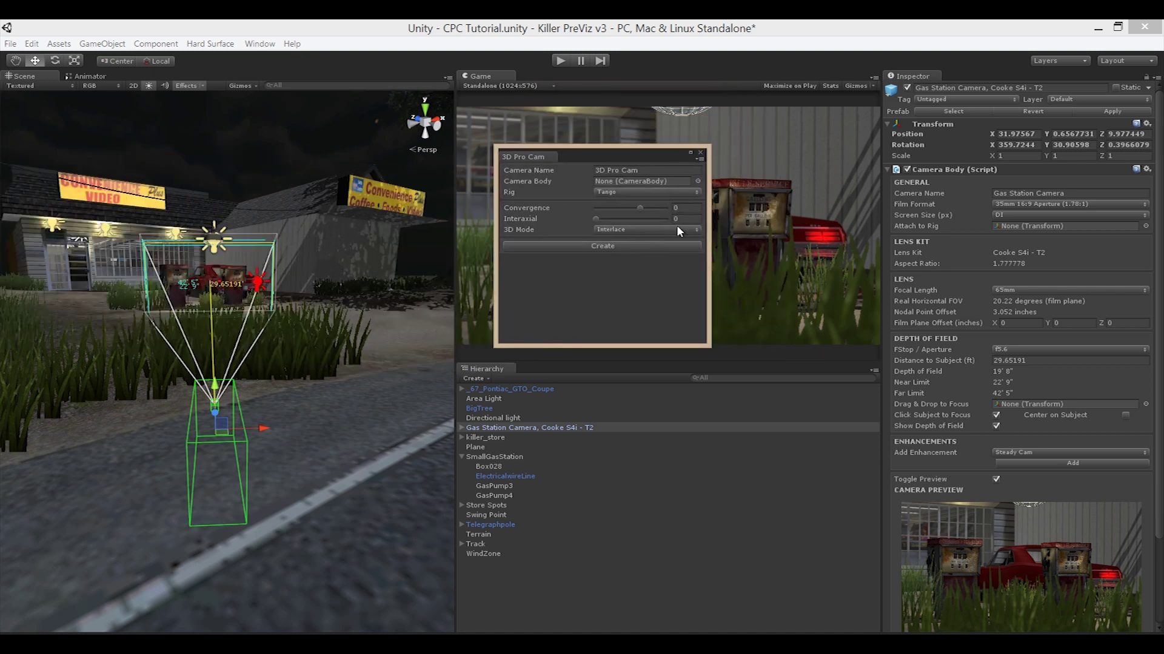
click(650, 169)
drag(650, 170, 585, 169)
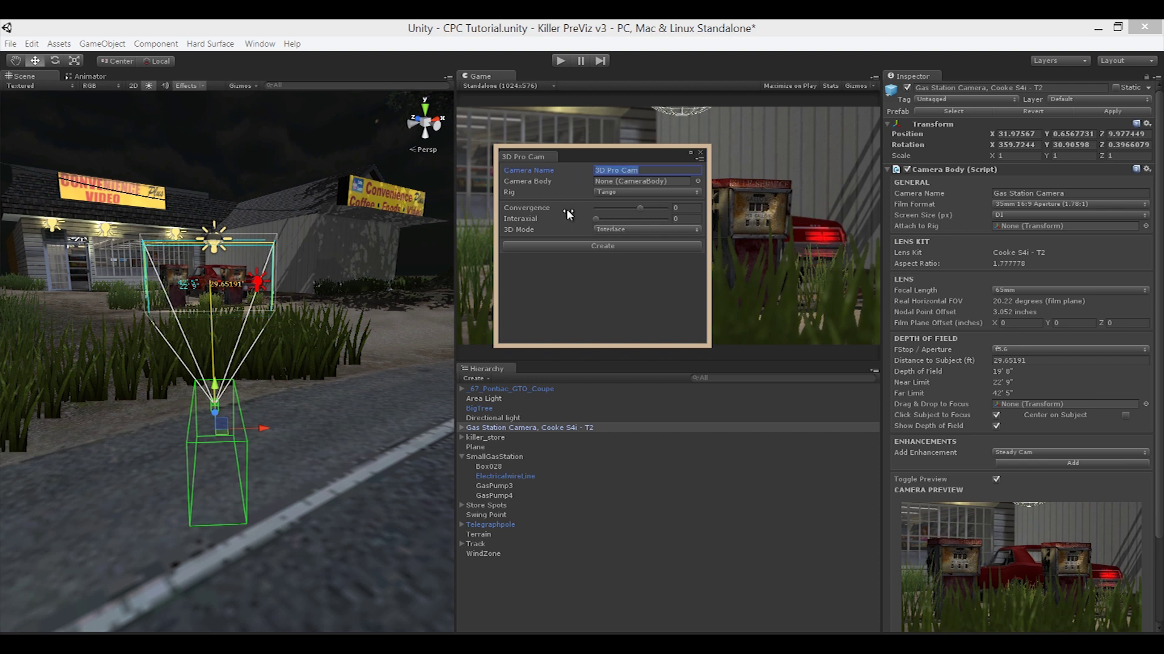
text(3D Gas Cam)
click(624, 230)
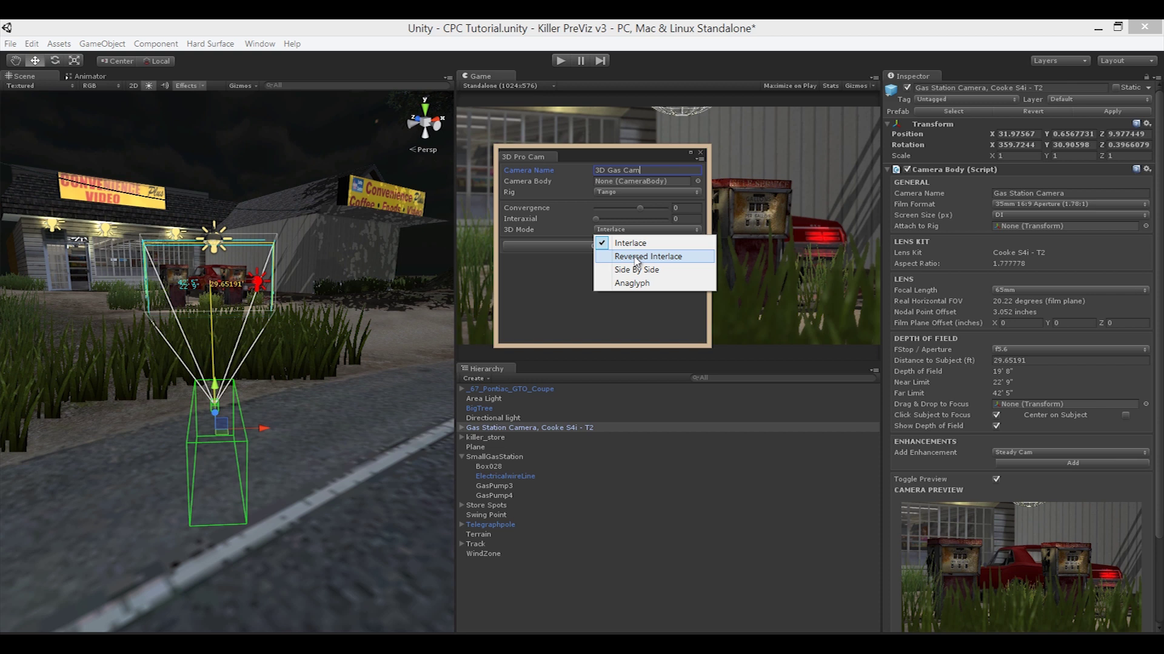
click(636, 260)
click(634, 230)
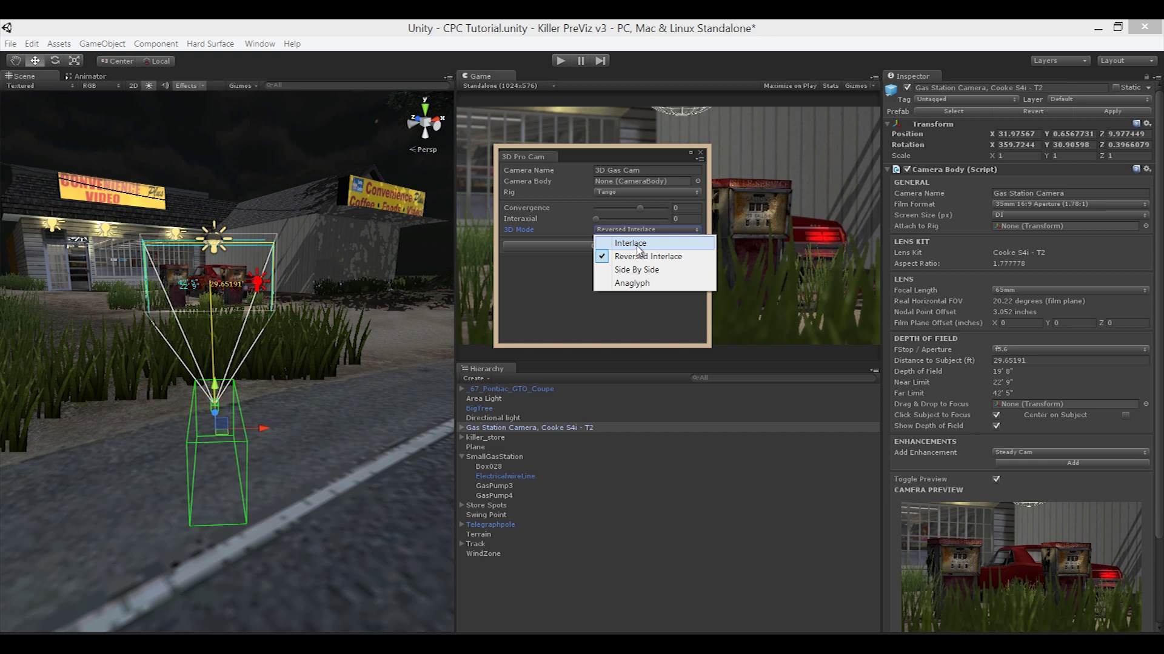
click(636, 243)
click(635, 228)
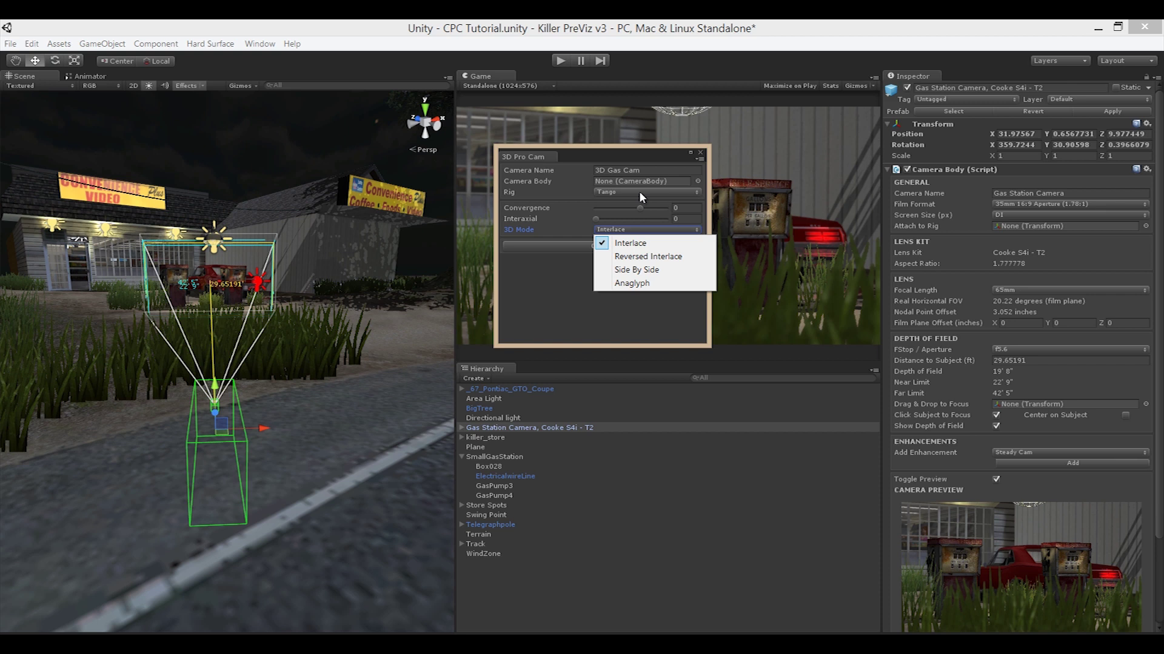
click(563, 295)
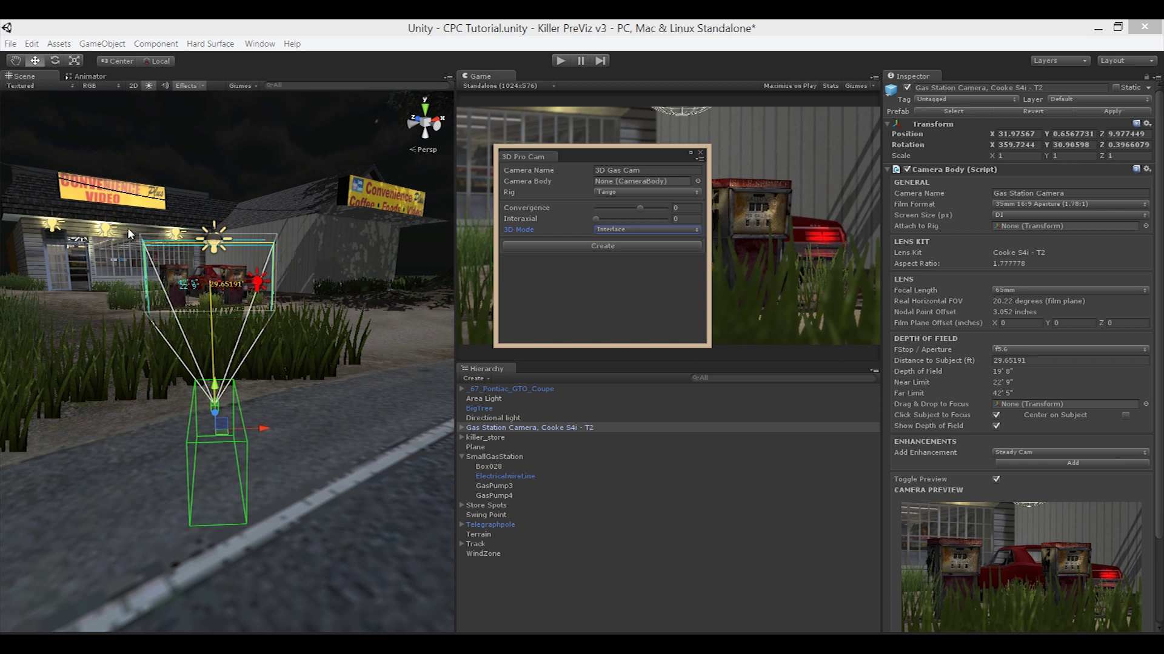
- Build the stereo rig using the Gas Station Camera as the camera body
drag(525, 426, 637, 180)
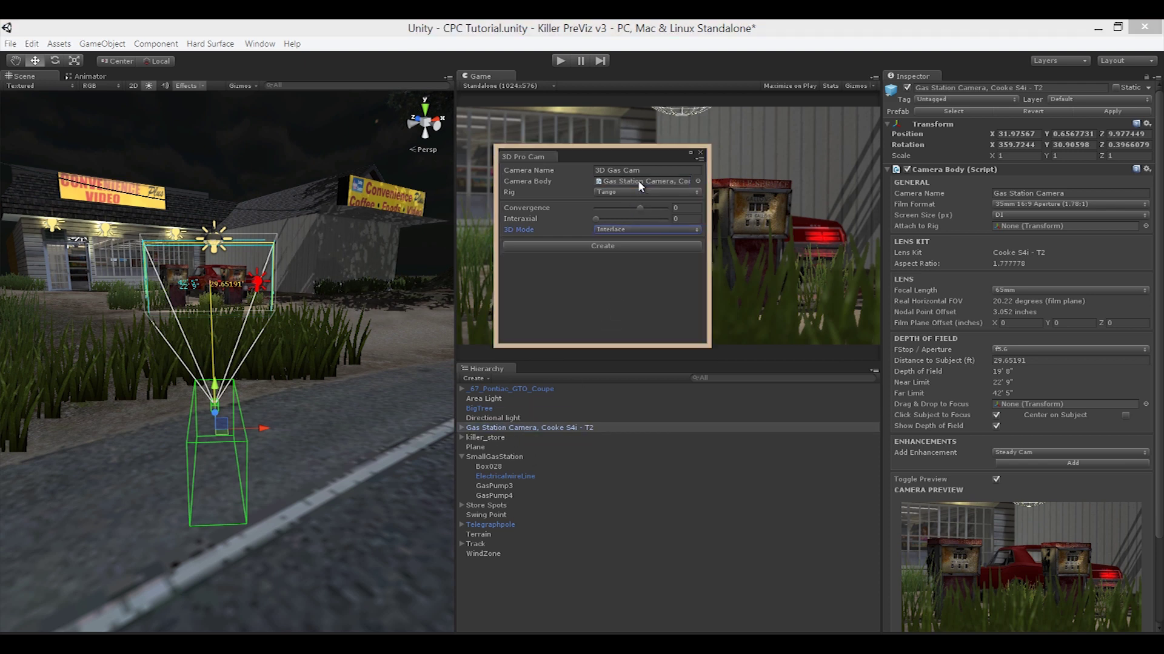
click(590, 246)
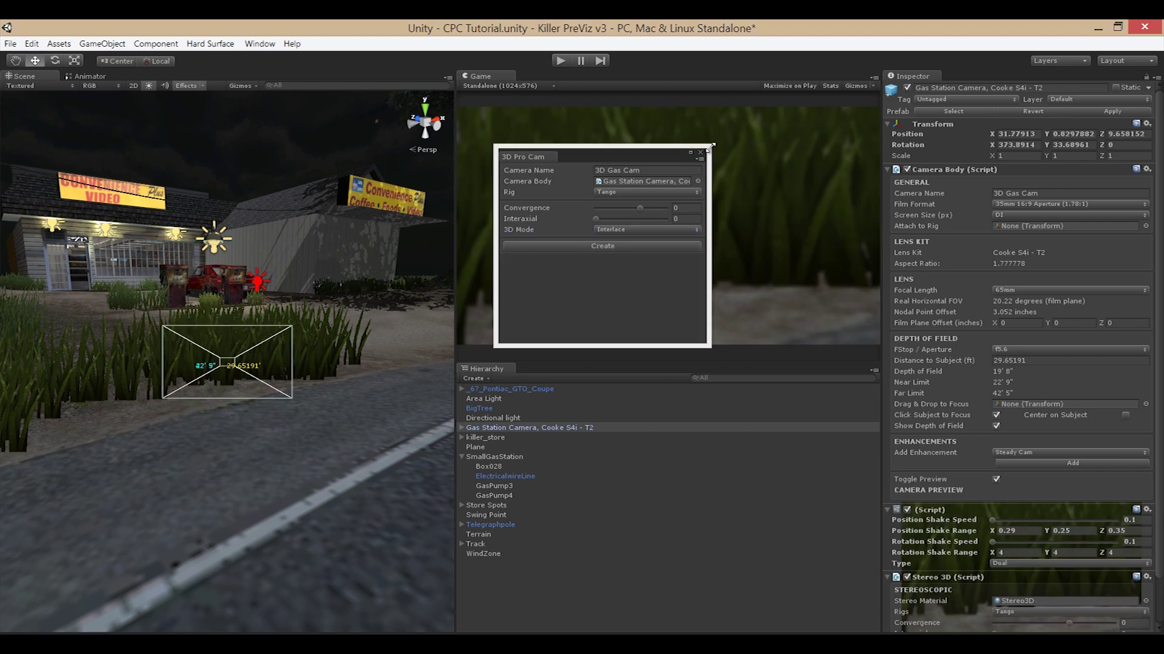
click(701, 152)
- Remove the leftover Shake script component from the gas station camera
scroll(1158, 418, down, 2)
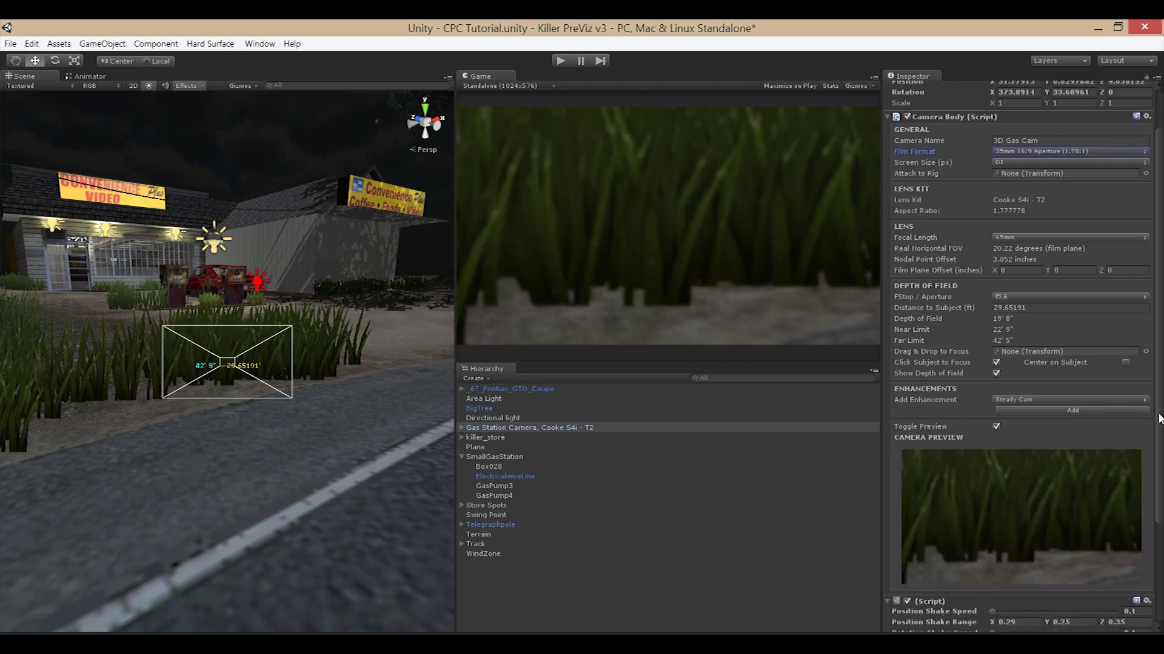
scroll(1159, 418, down, 5)
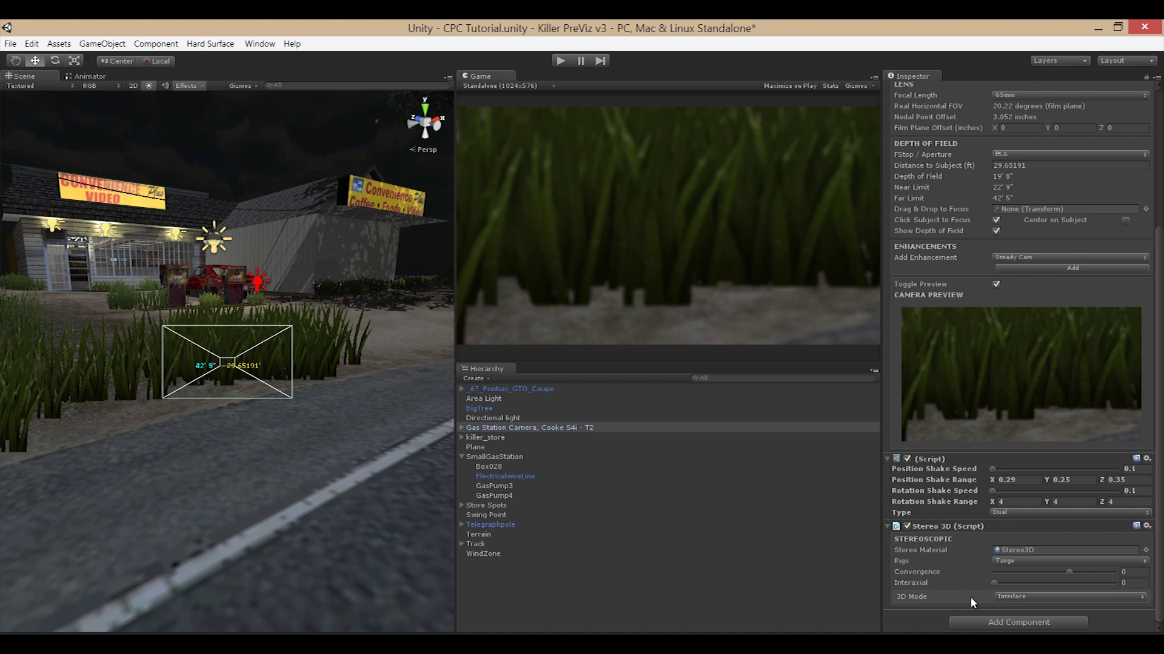
right_click(933, 458)
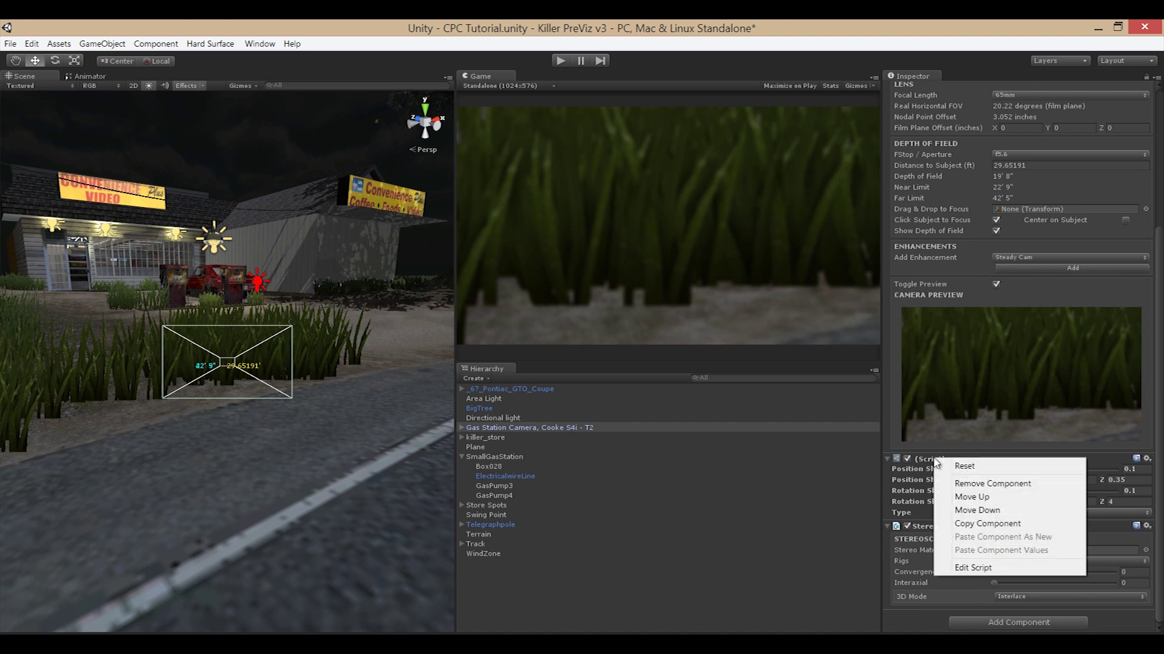
click(961, 484)
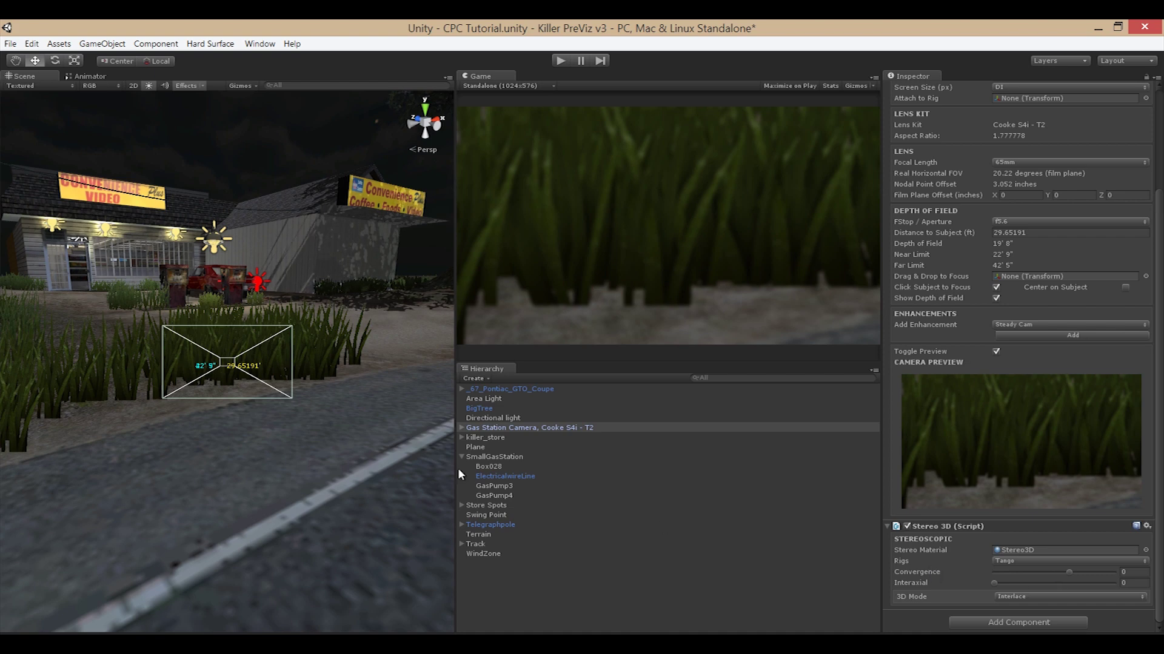
mouse_move(315, 388)
alt+mouse_down()
mouse_move(426, 410)
mouse_move(453, 383)
mouse_move(337, 436)
mouse_move(336, 300)
mouse_move(372, 470)
mouse_move(318, 391)
alt+mouse_up()
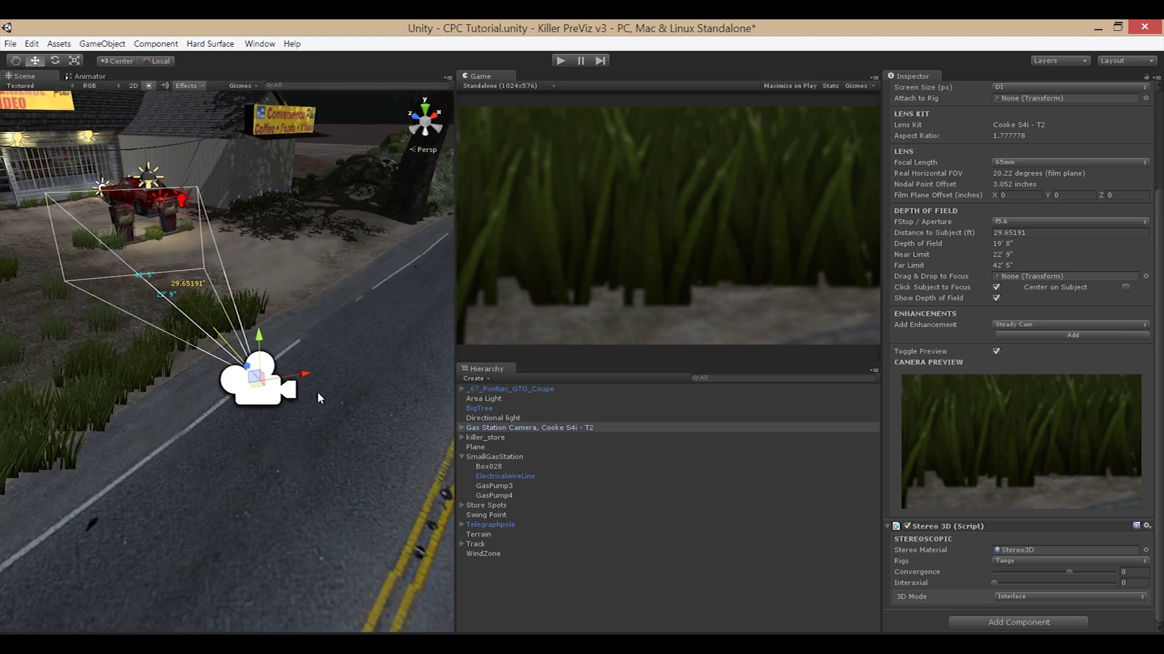
- Raise the stereo camera above the grass and turn it toward the gas pumps and red car
drag(259, 331, 258, 280)
click(55, 61)
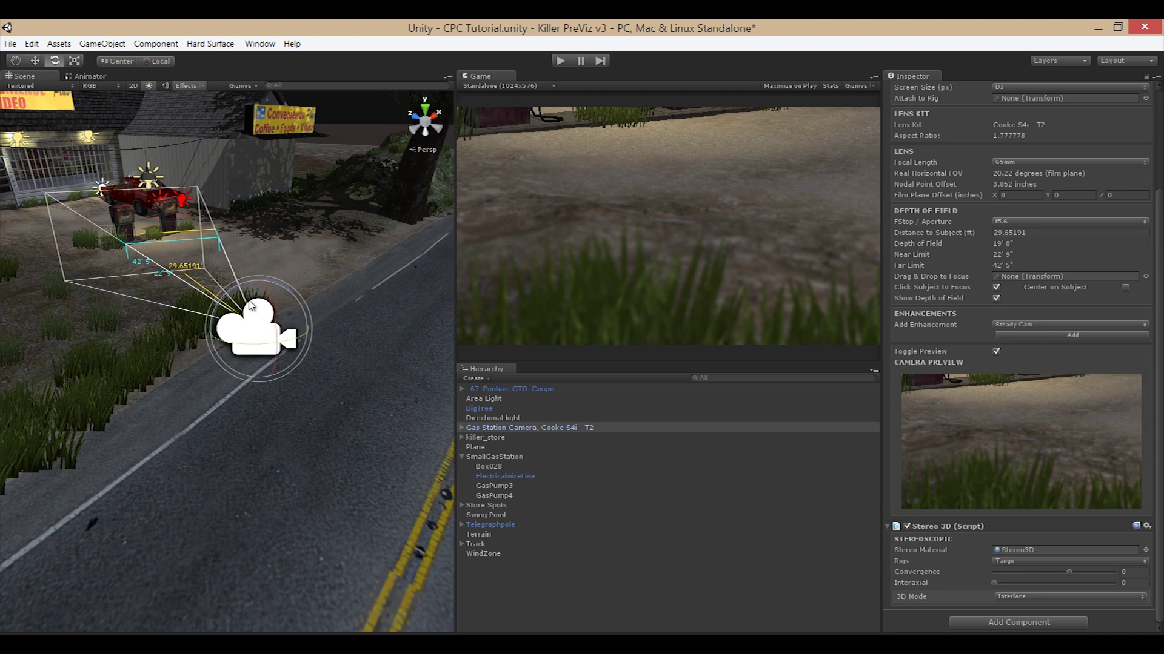
drag(267, 299, 271, 313)
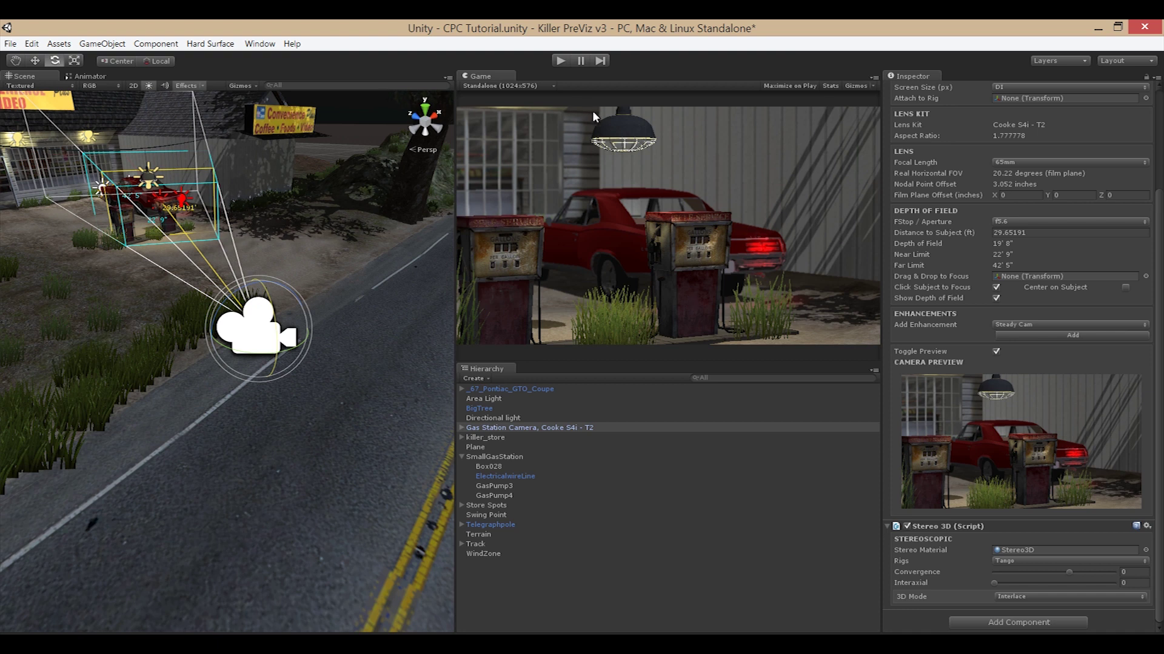
click(35, 60)
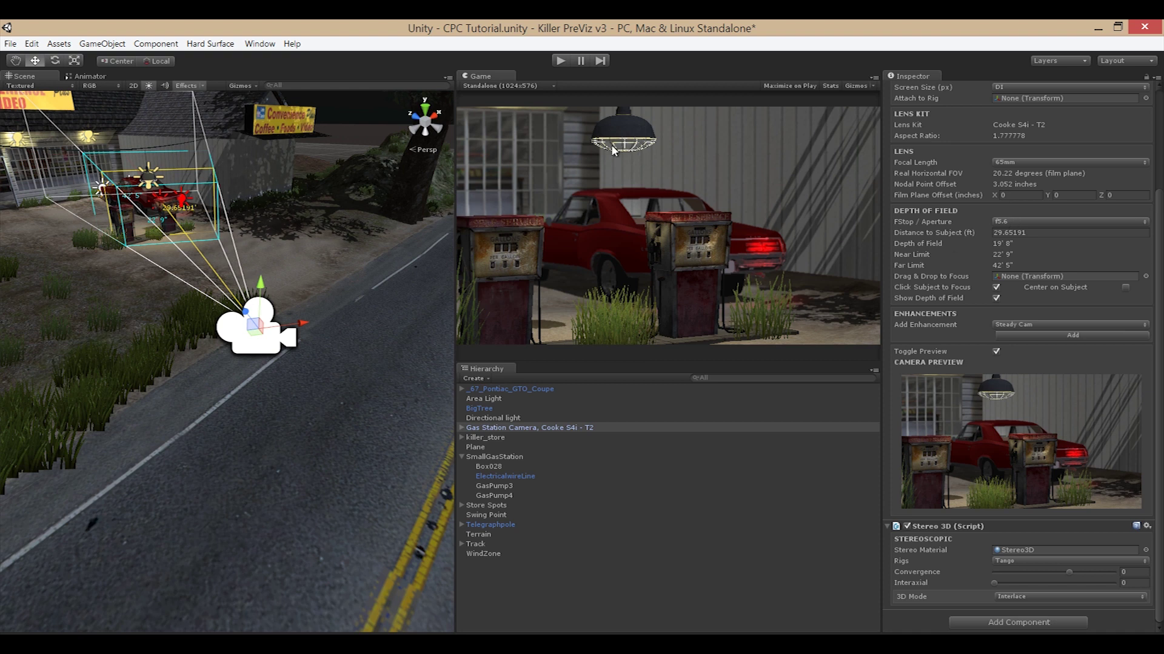
- Set the aperture to f8, widening depth of field to 31' 5", and inspect the rig
click(1015, 222)
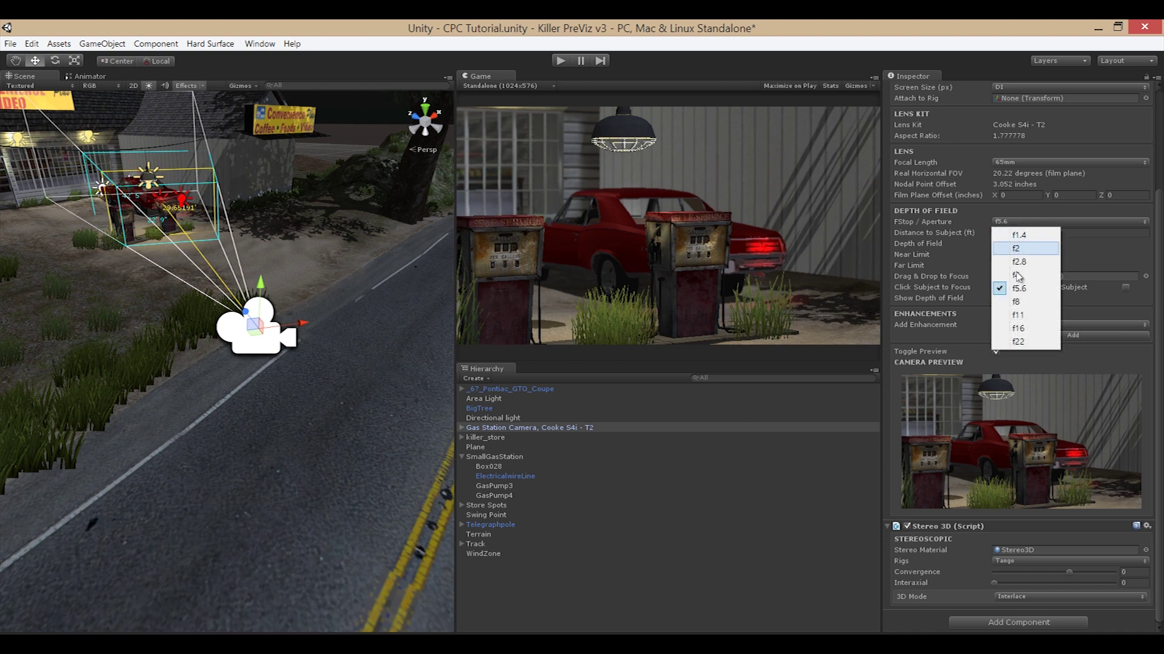
click(1018, 303)
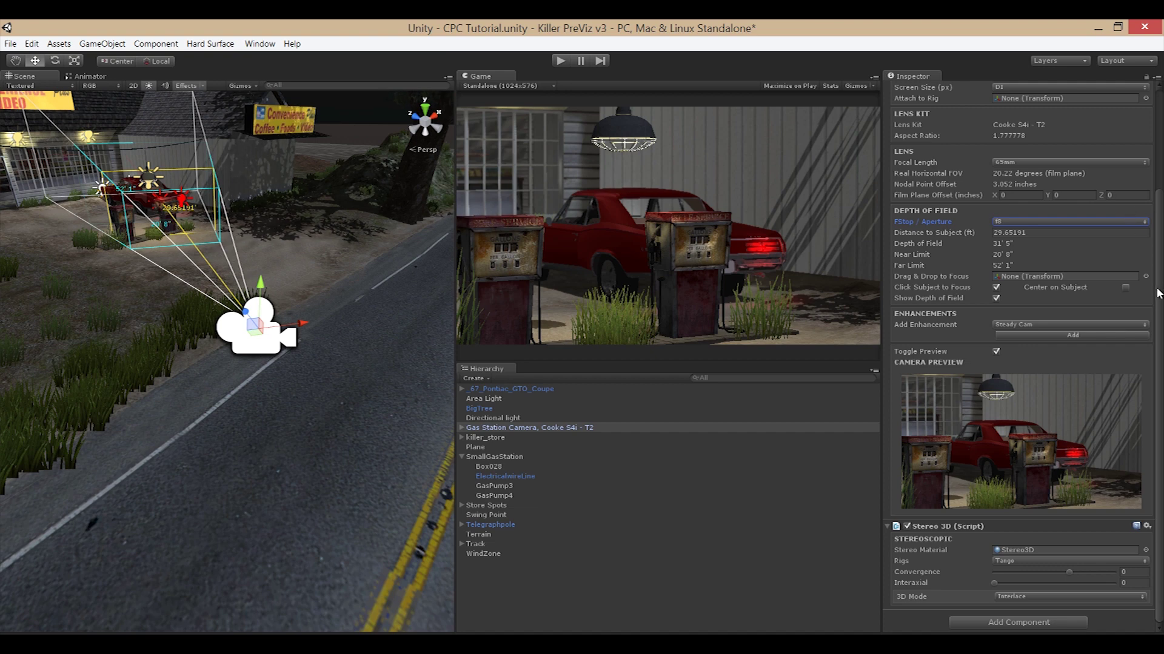
alt+drag(237, 286, 189, 360)
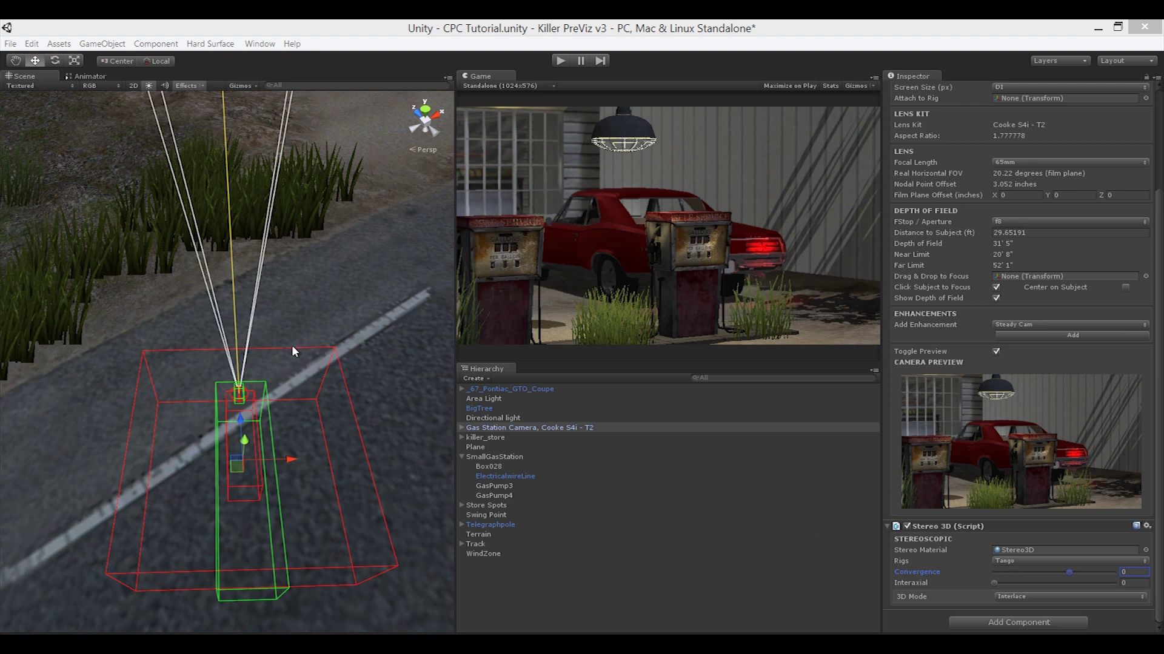
alt+drag(255, 364, 241, 367)
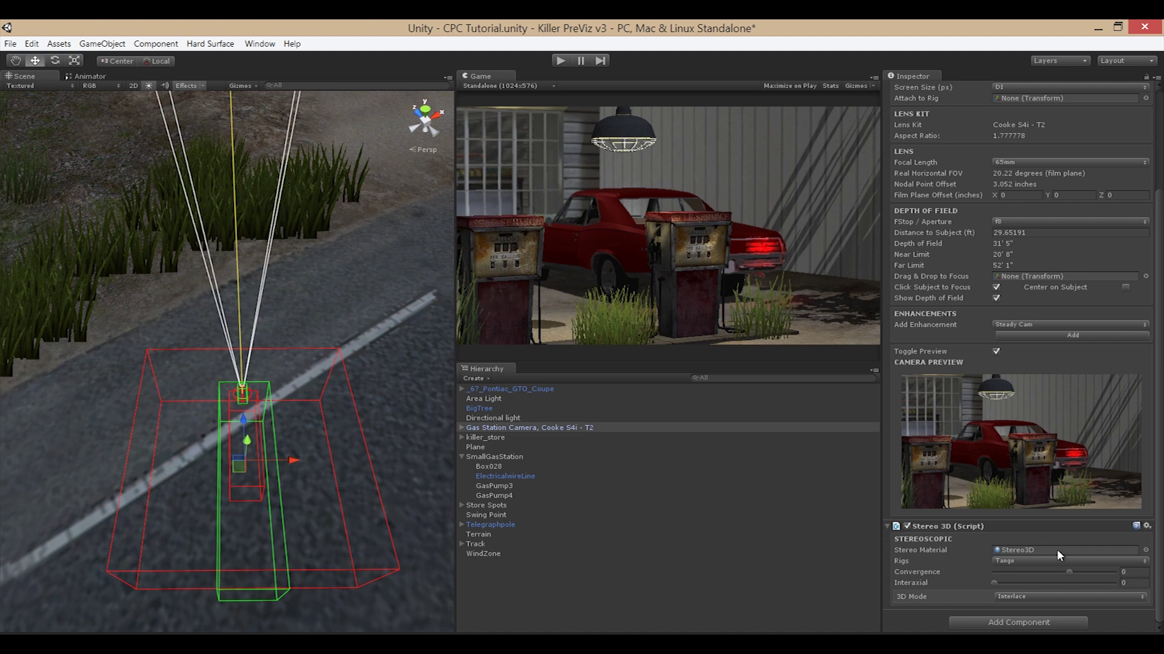
click(1013, 562)
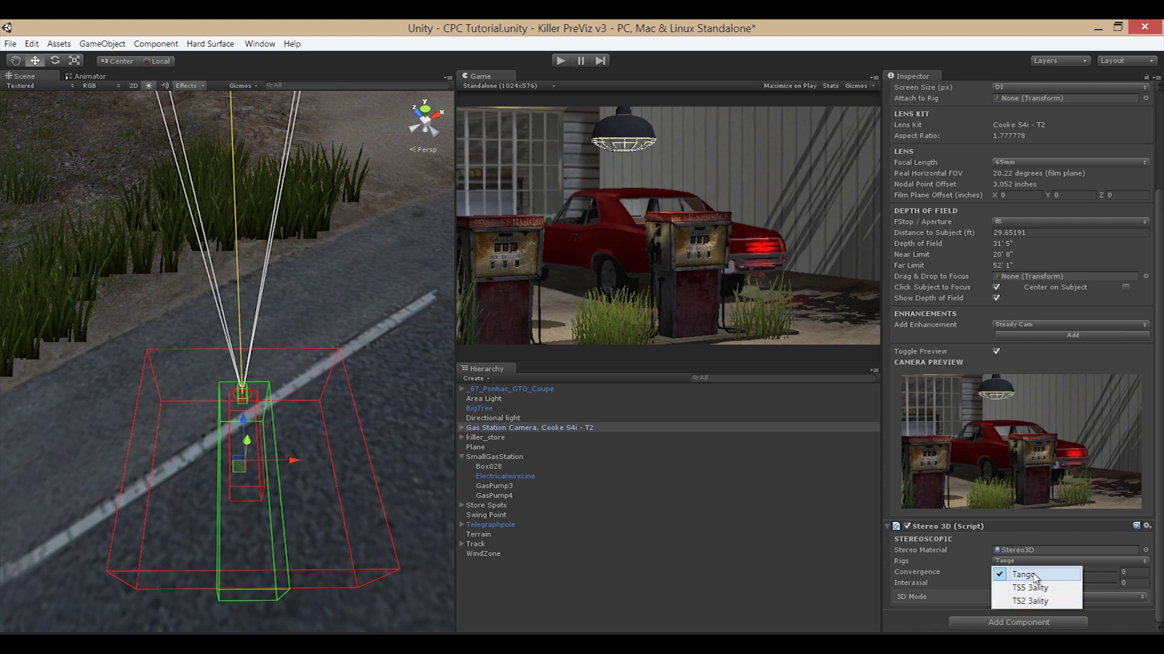
click(1035, 575)
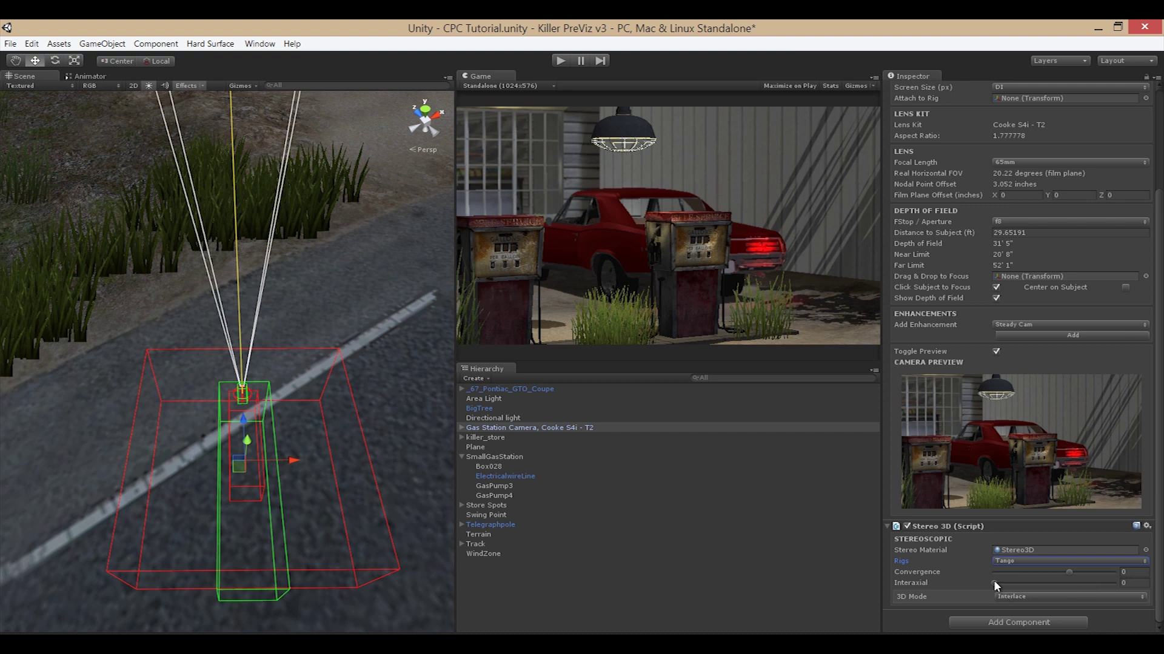
drag(994, 583, 1106, 570)
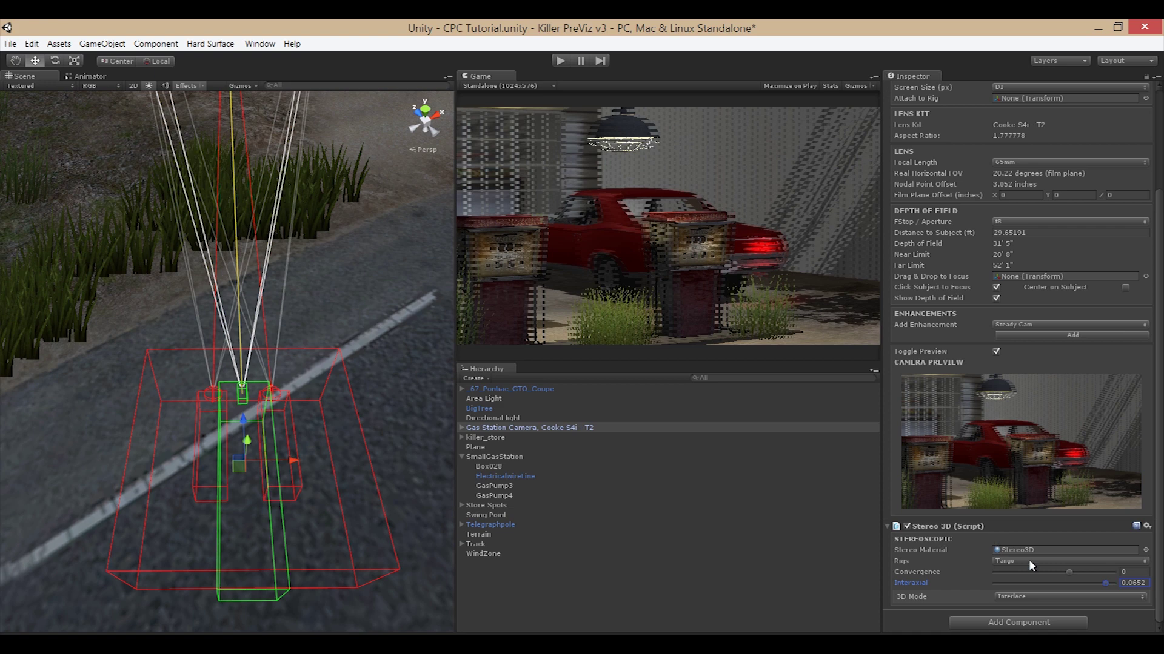
- Raise interaxial to about 0.07 and set convergence to 0.75 after trying negative values
mouse_move(1107, 582)
mouse_down()
mouse_move(972, 587)
mouse_move(1124, 577)
mouse_up()
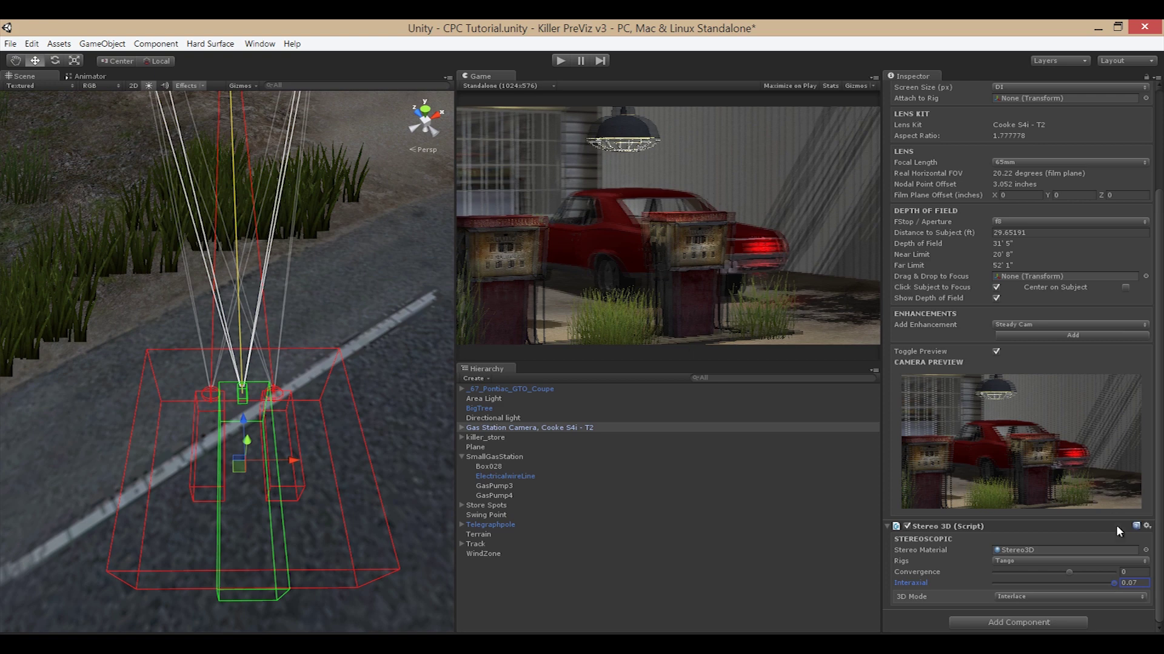
drag(1069, 572, 1133, 571)
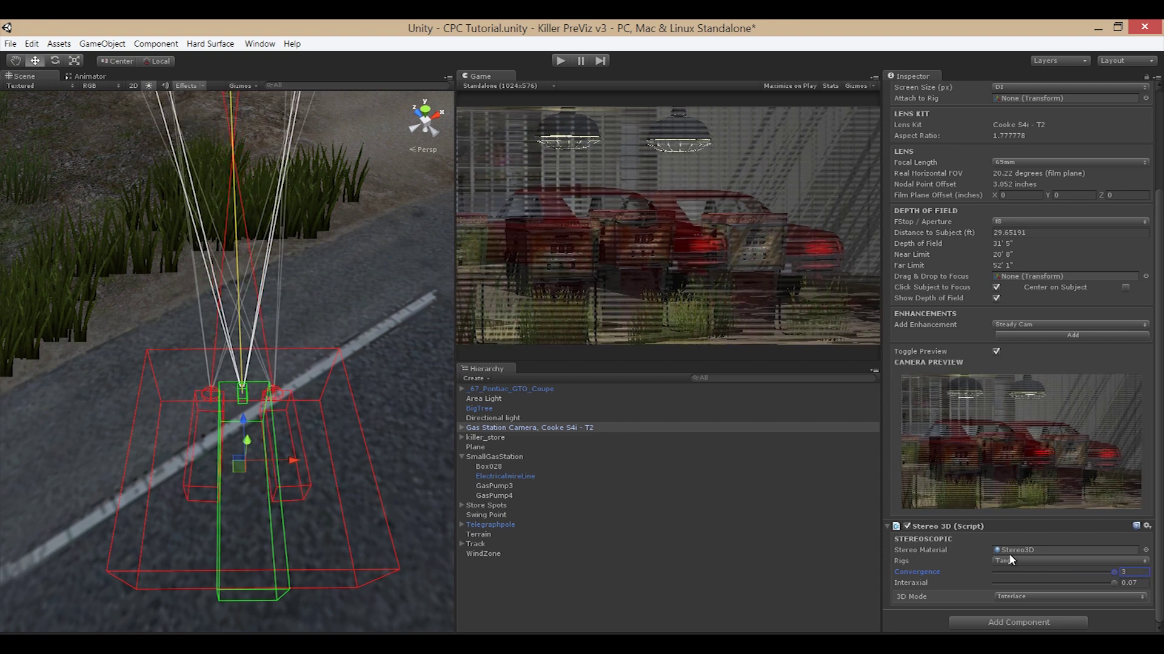
drag(1111, 572, 1056, 570)
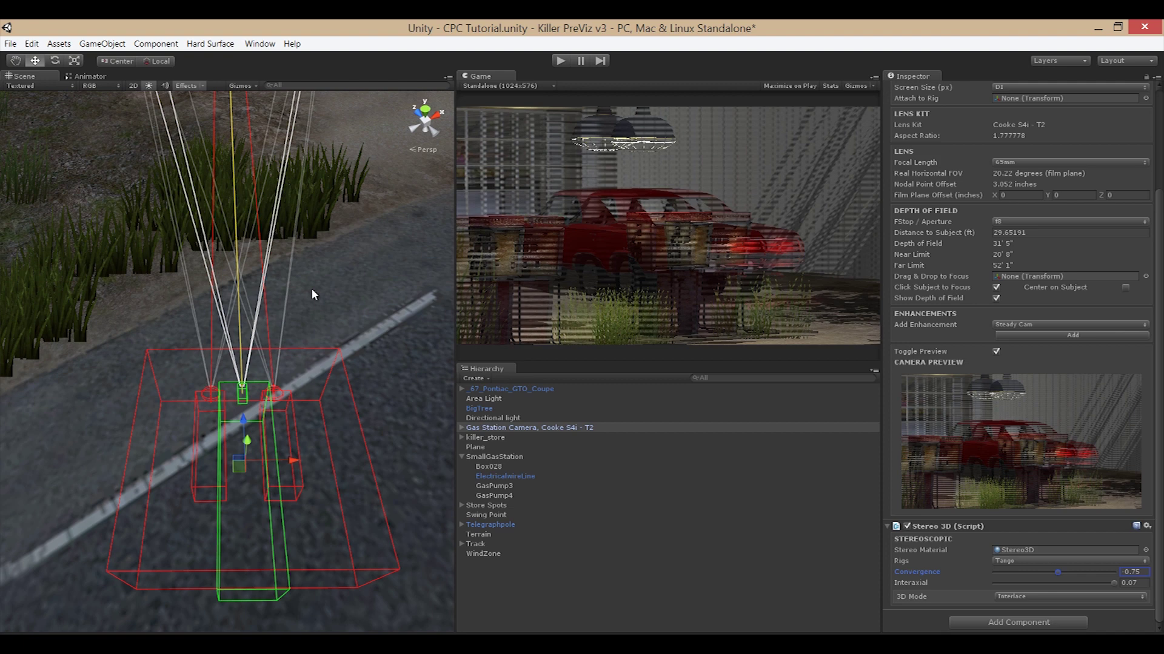
text(0.75)
key(Tab)
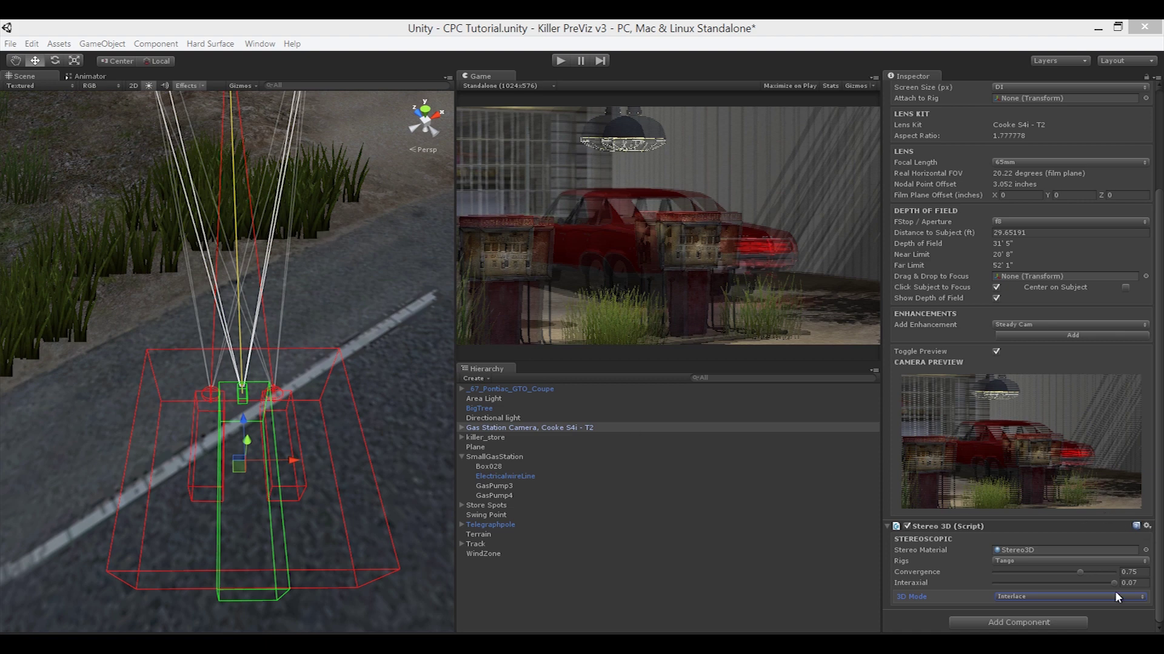
- Lower interaxial and convergence, then preview the Reversed Interlace and Interlace 3D modes
drag(1114, 583, 1077, 576)
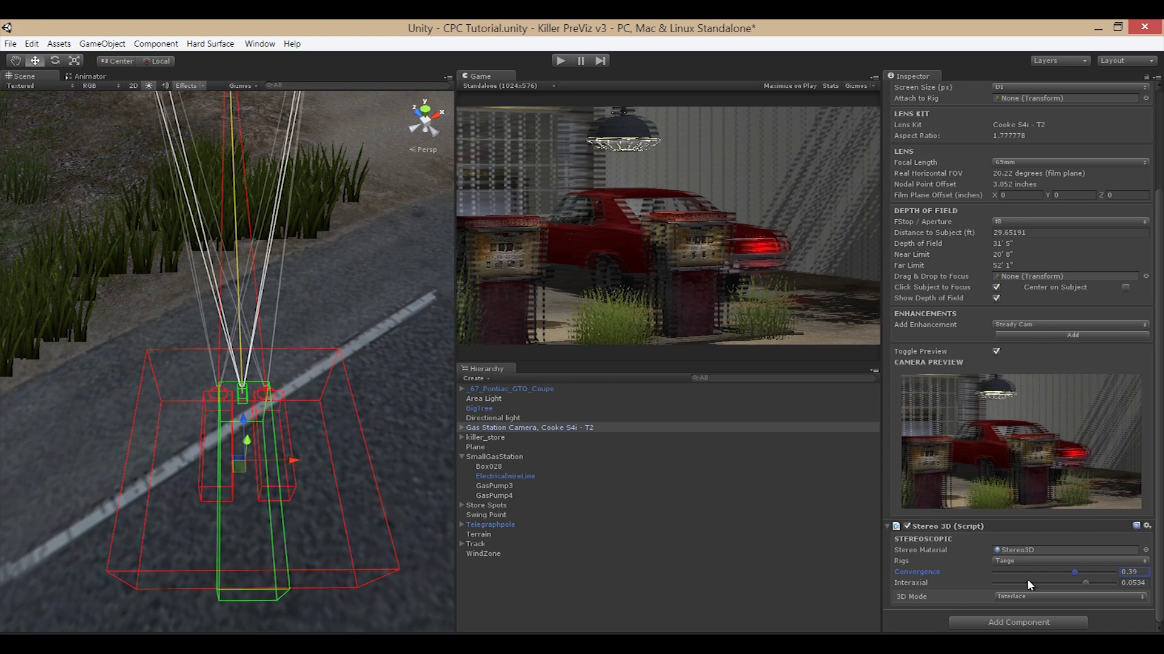
click(1037, 597)
click(1039, 567)
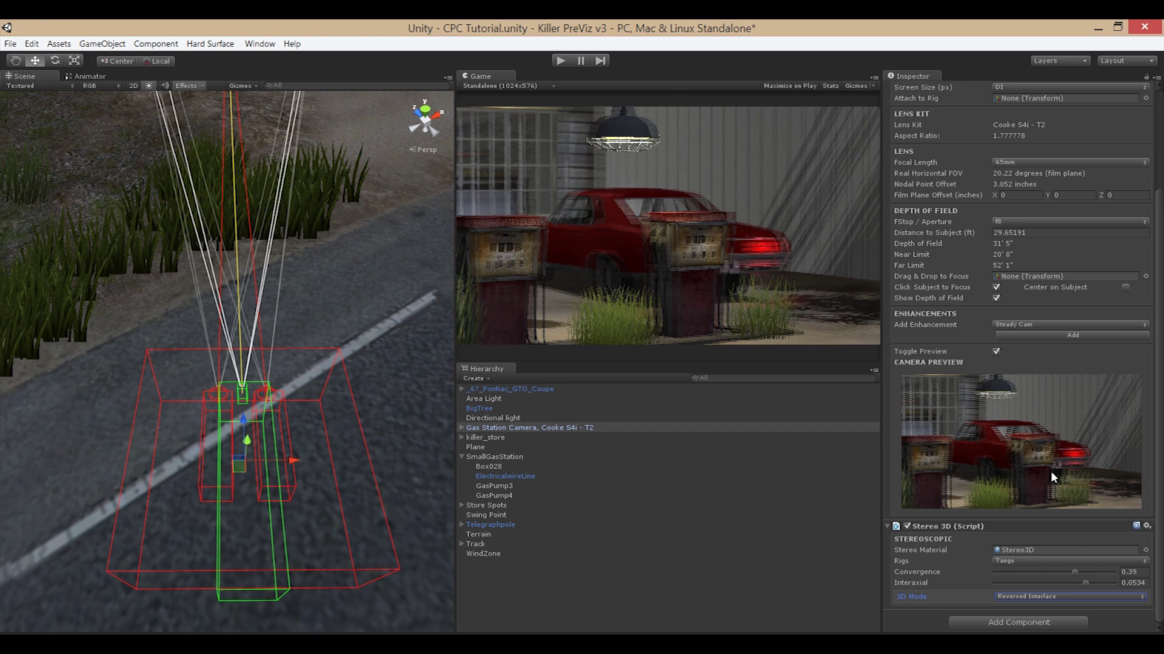
click(1064, 597)
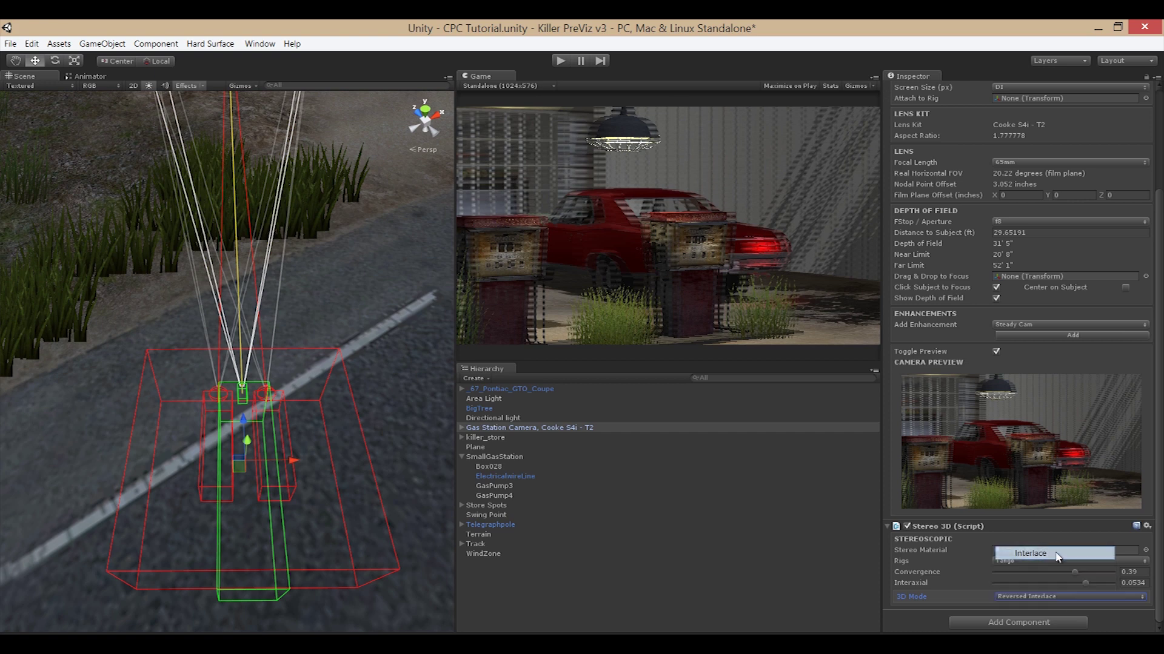
click(1046, 553)
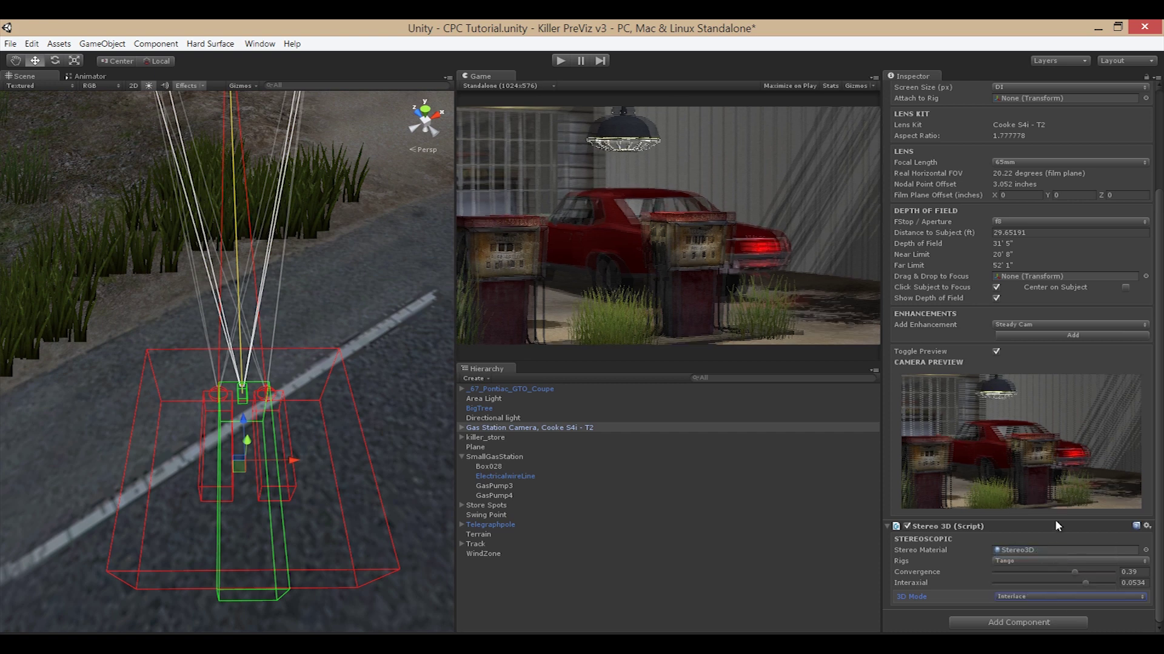
- Preview Side By Side, then settle on red/cyan Anaglyph as the 3D mode
click(1049, 595)
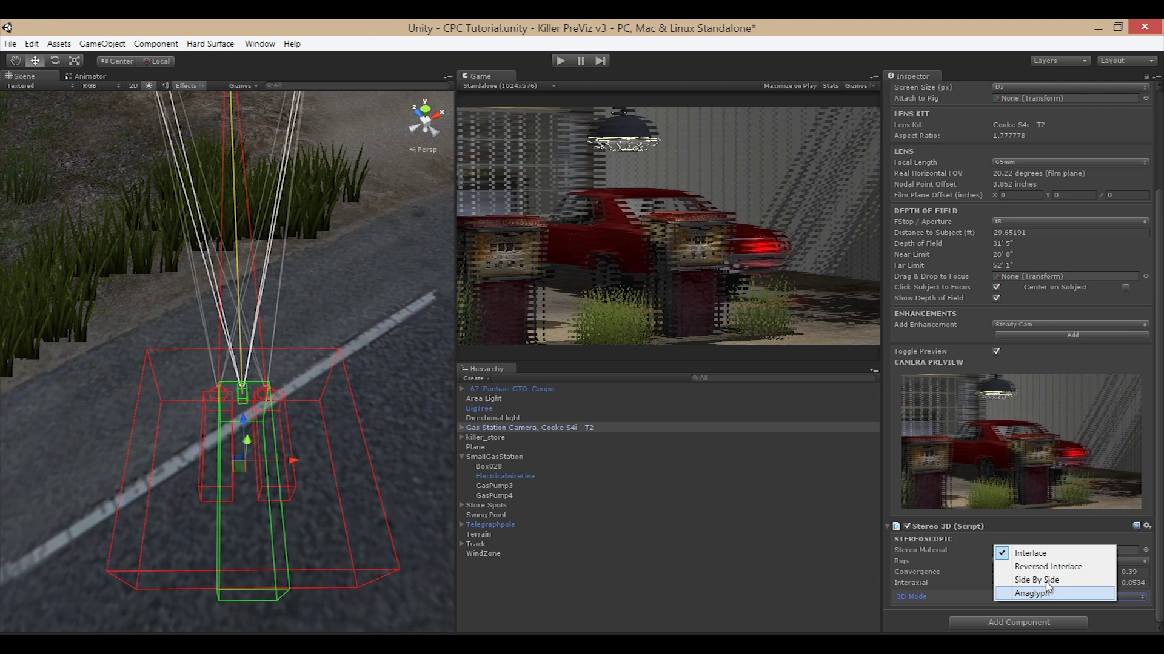
click(1049, 578)
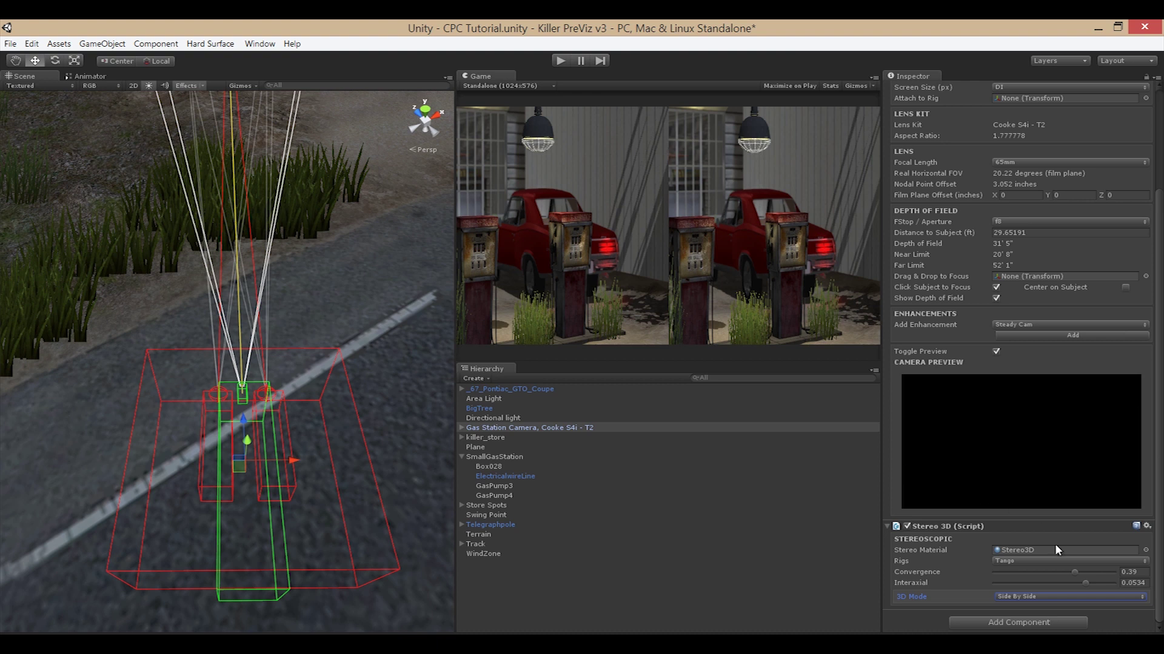
click(1045, 601)
click(1042, 598)
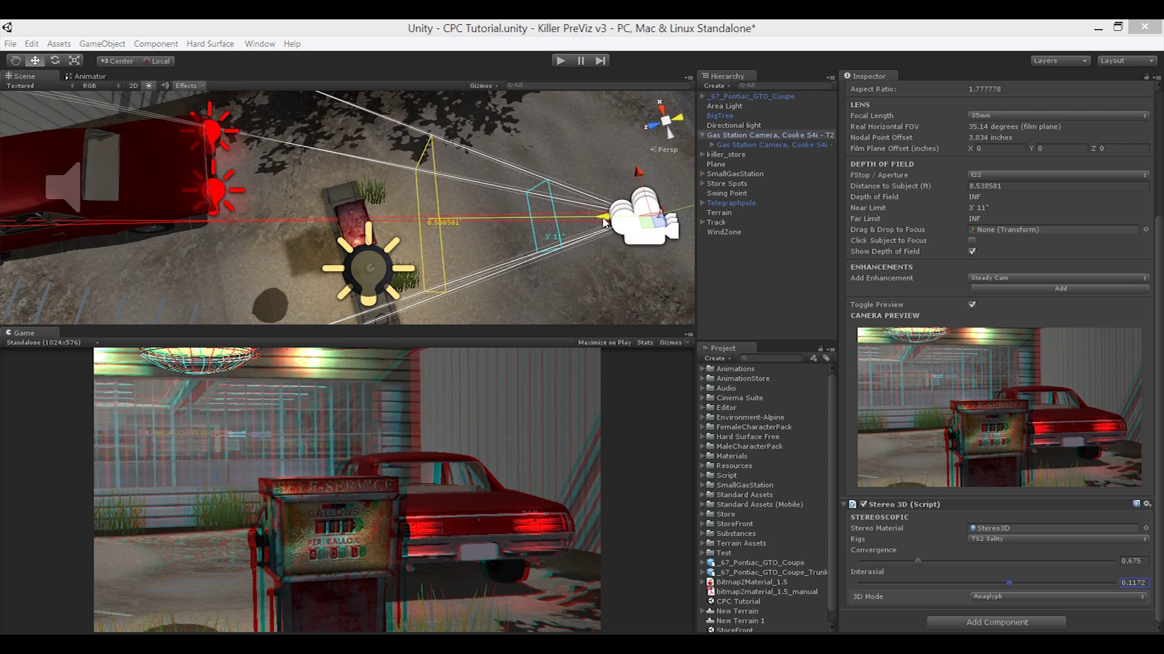
- Pull the gas station camera back to frame the hanging lamp, pumps and red car
drag(603, 223, 717, 205)
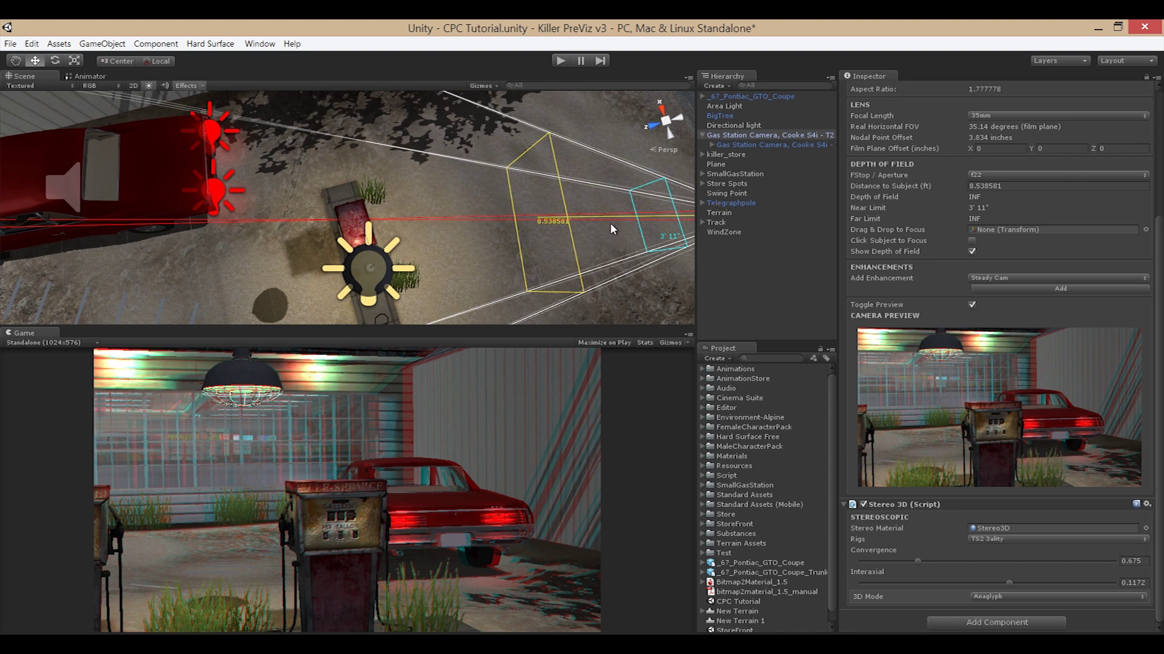
- Orbit the Scene view slightly around the gas station camera
alt+drag(610, 223, 452, 246)
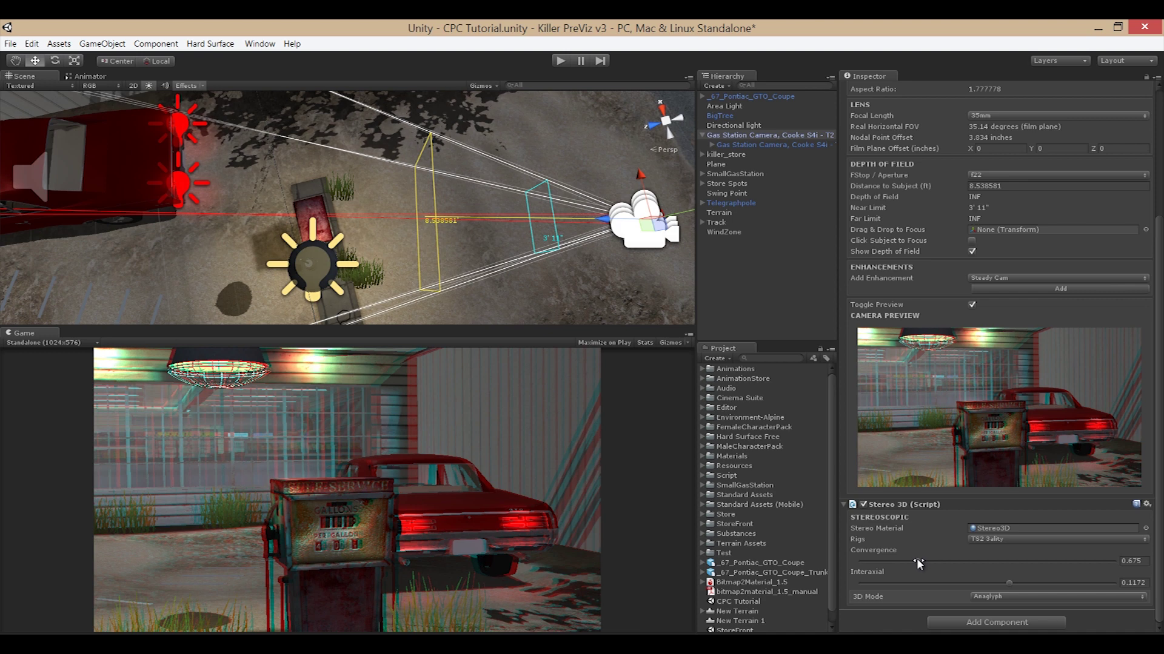
- Sweep the Convergence slider down and up, leaving it at 0.632
drag(917, 559, 892, 564)
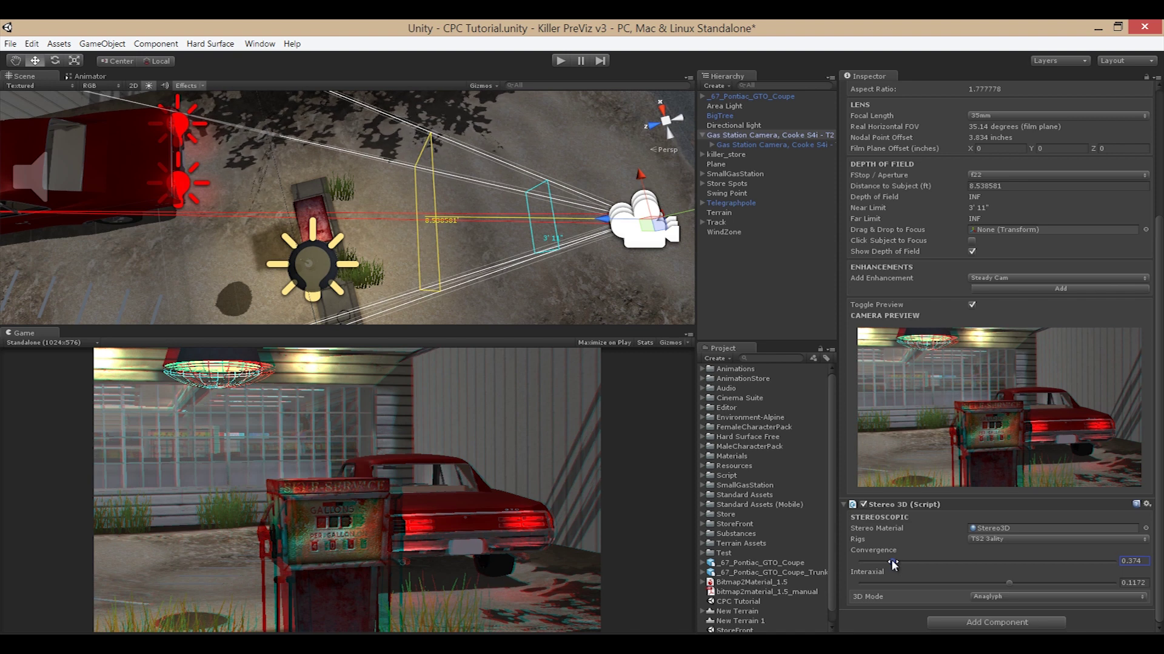
drag(892, 564, 913, 562)
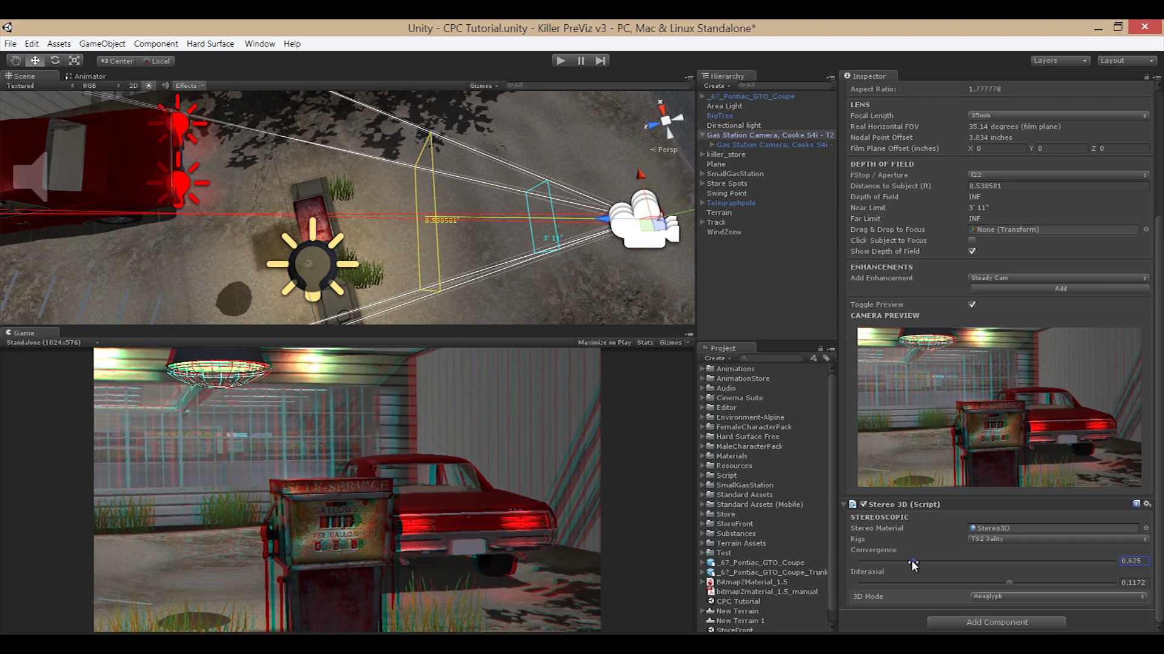
drag(912, 563, 942, 555)
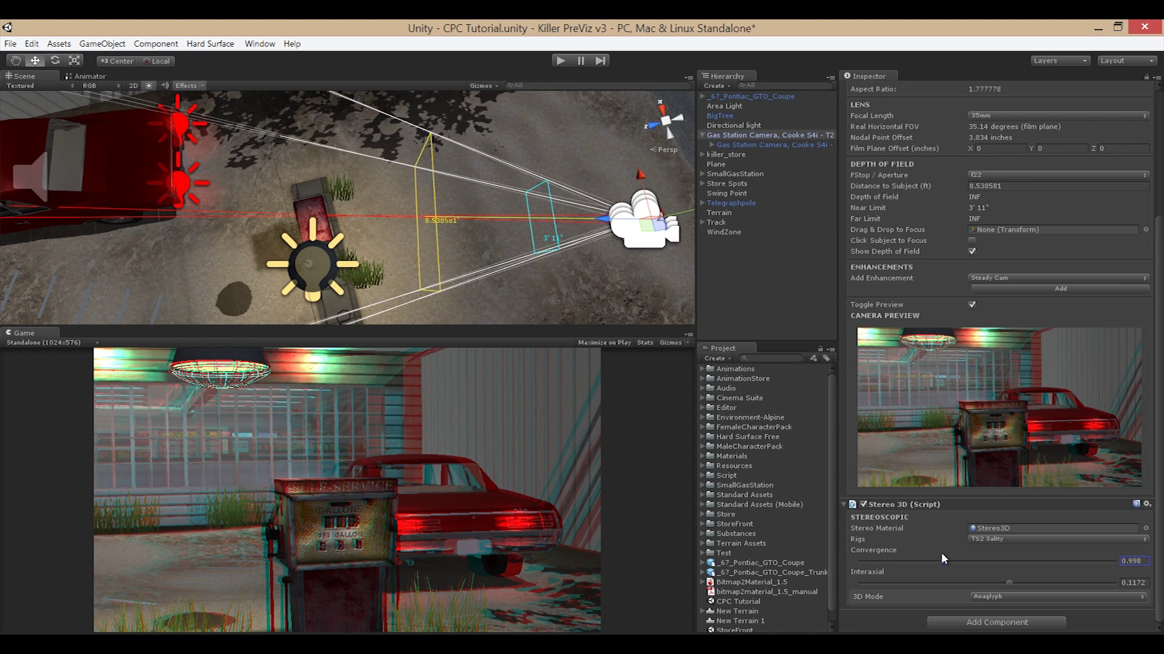
drag(942, 554, 914, 563)
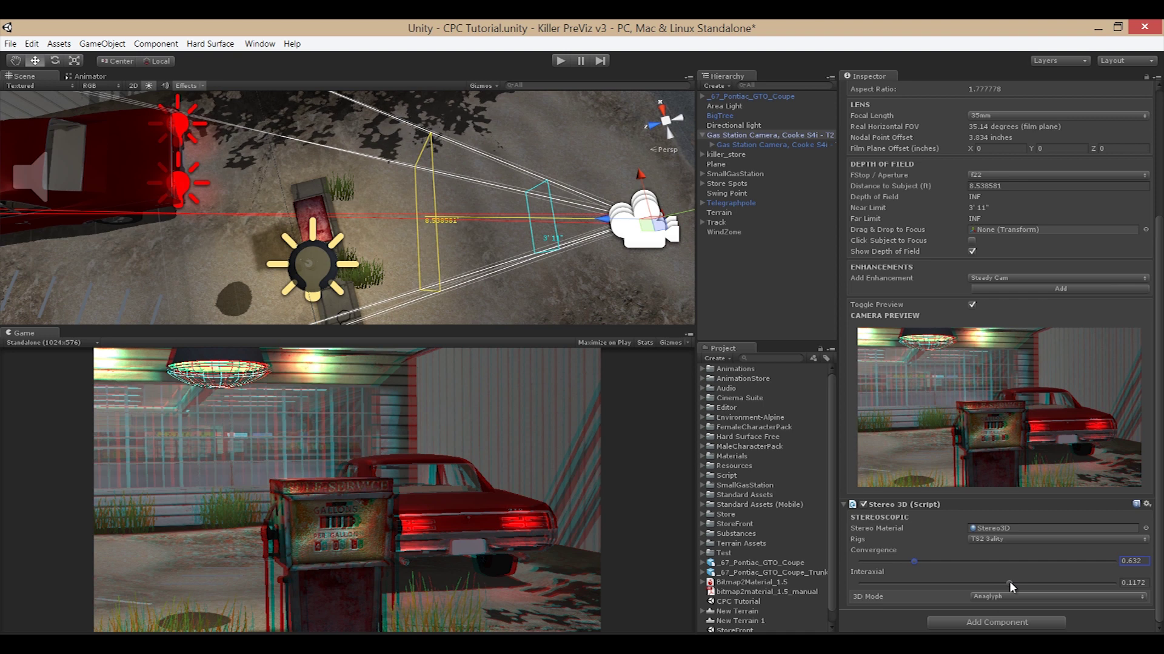
- Widen and then narrow the Interaxial separation, ending at 0.1148
drag(1009, 582, 1057, 580)
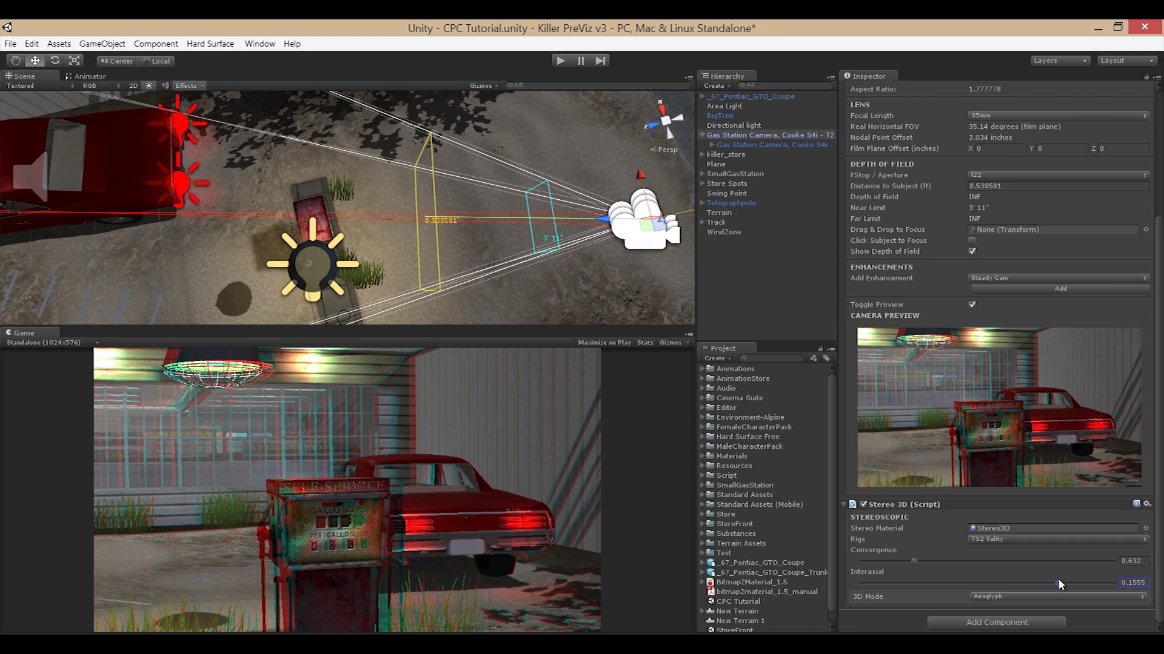
mouse_move(1057, 579)
mouse_down()
mouse_move(992, 591)
mouse_move(1061, 585)
mouse_up()
drag(1061, 583, 1007, 585)
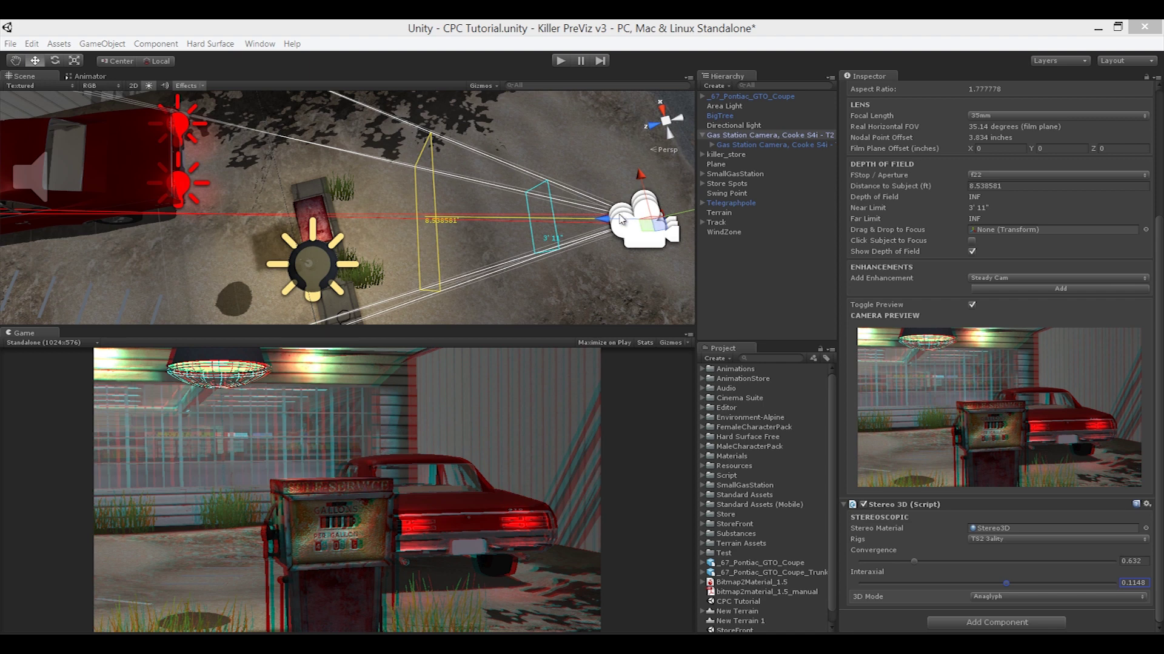
- Pull the camera back, orbit the view, then push it forward until a pump fills the foreground
drag(605, 223, 767, 230)
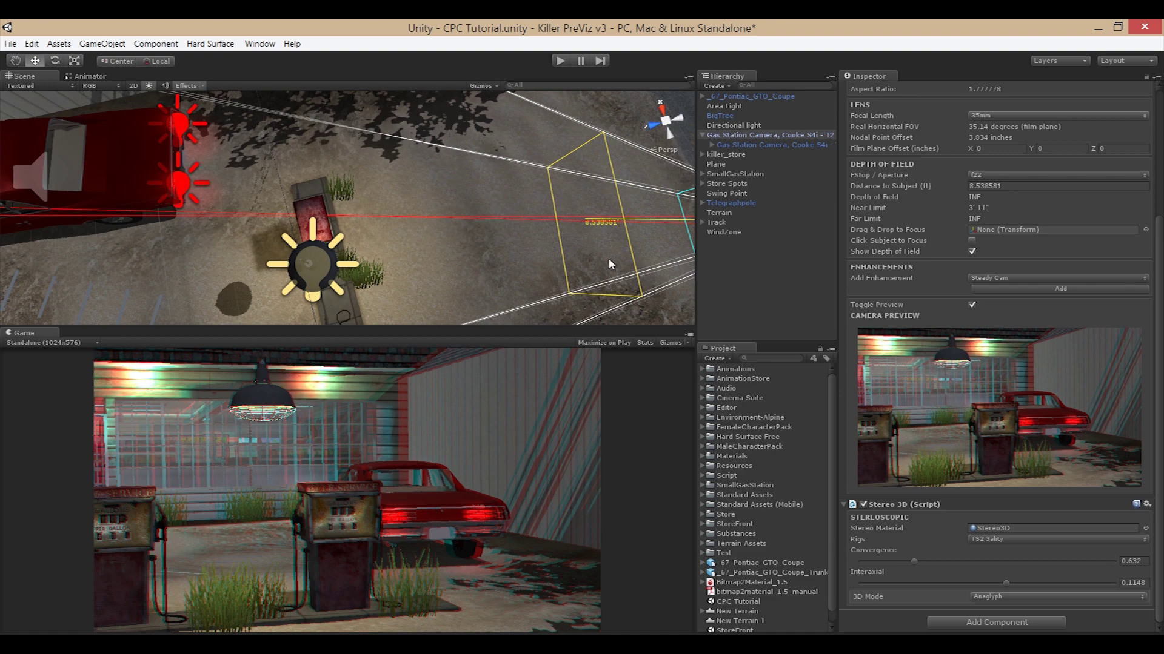
alt+drag(609, 257, 613, 261)
drag(651, 222, 508, 220)
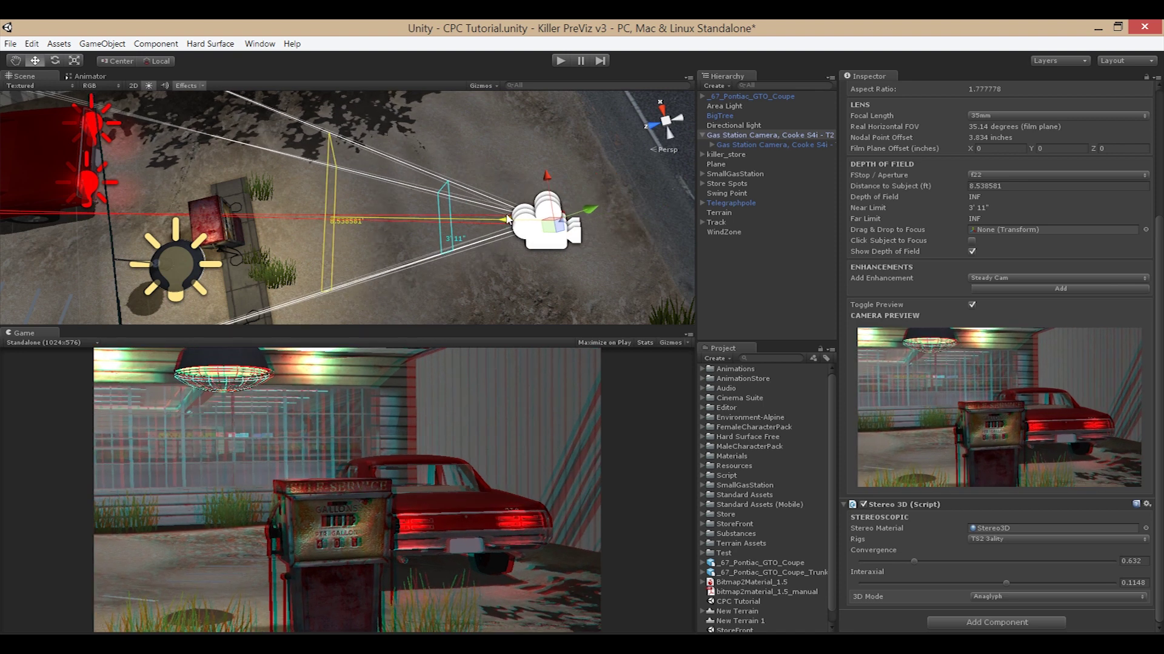
- Try the Tango rig preset, nudge interaxial, then try the TS5 3ality preset
click(1021, 534)
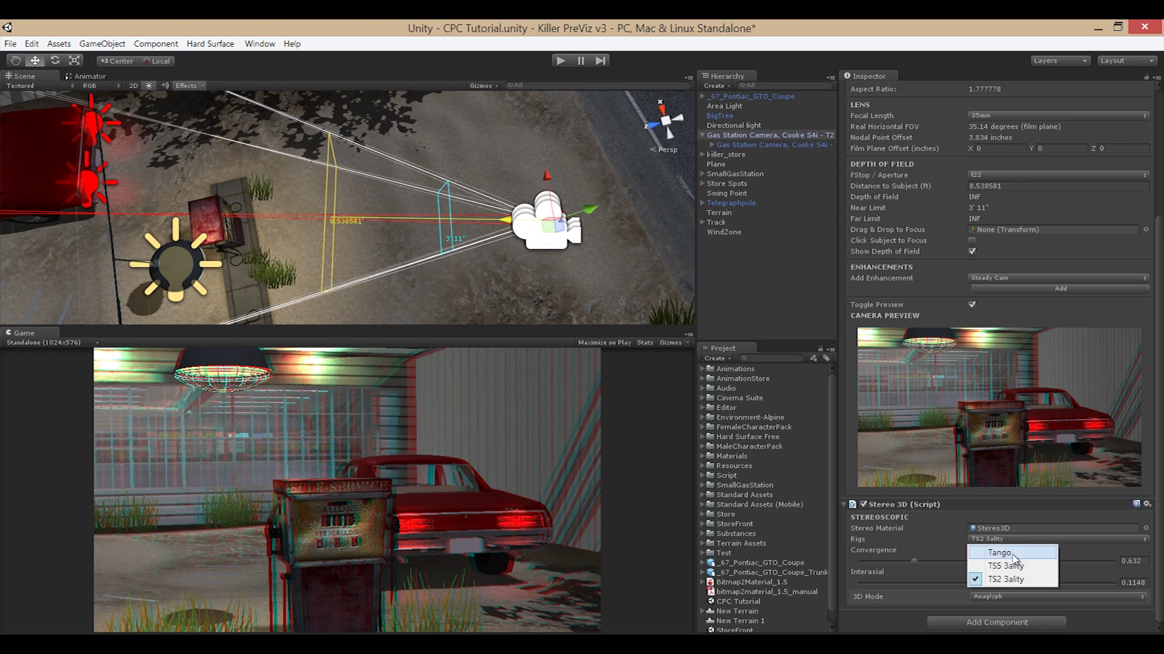
click(1012, 552)
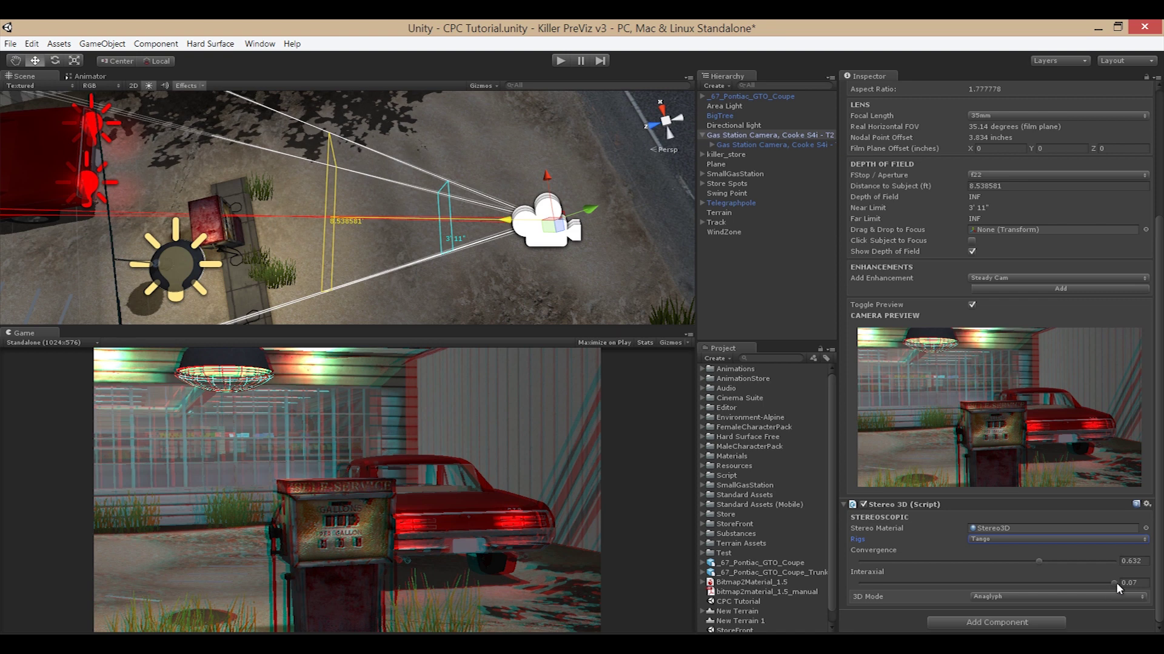
drag(1114, 583, 1115, 580)
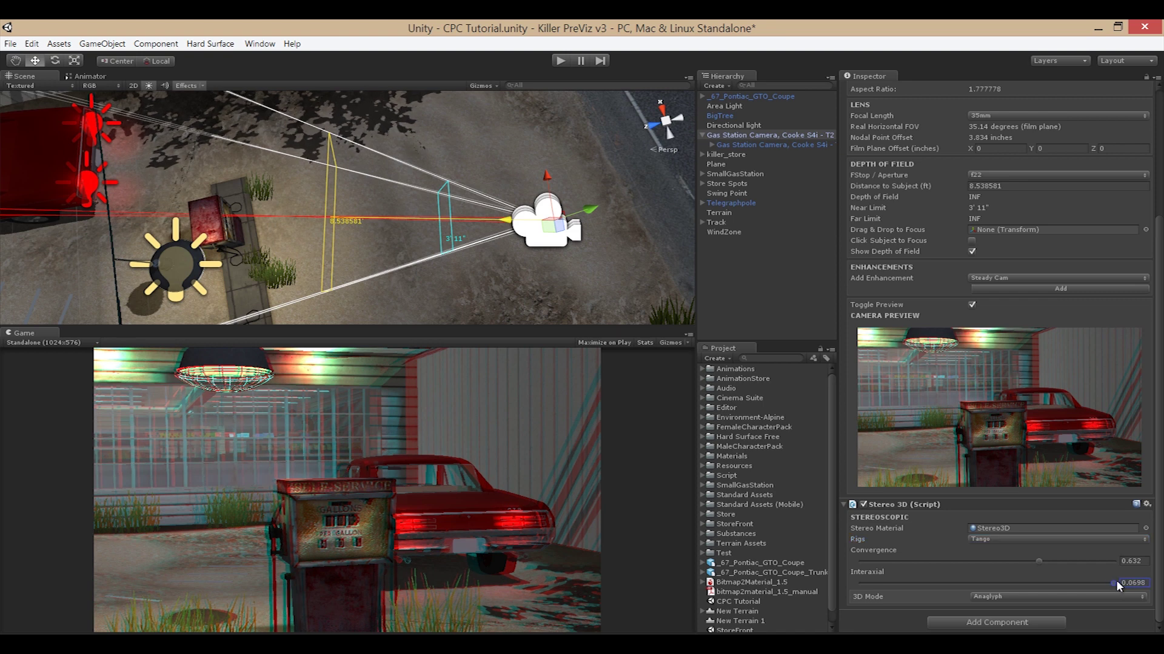
click(1020, 538)
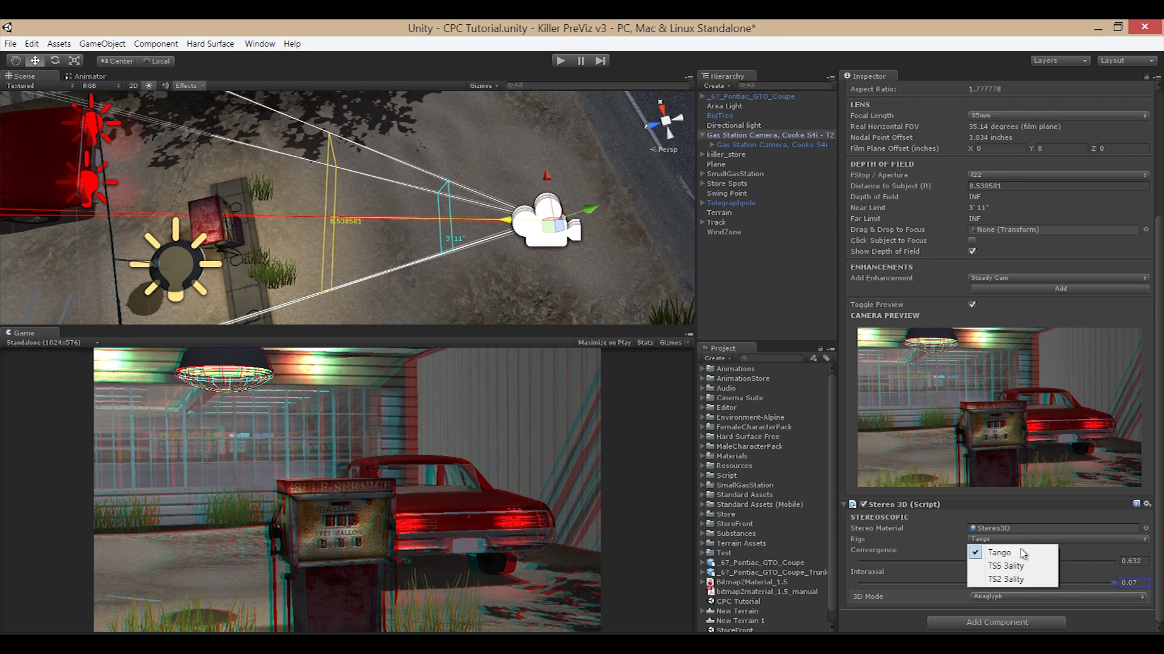
click(1021, 566)
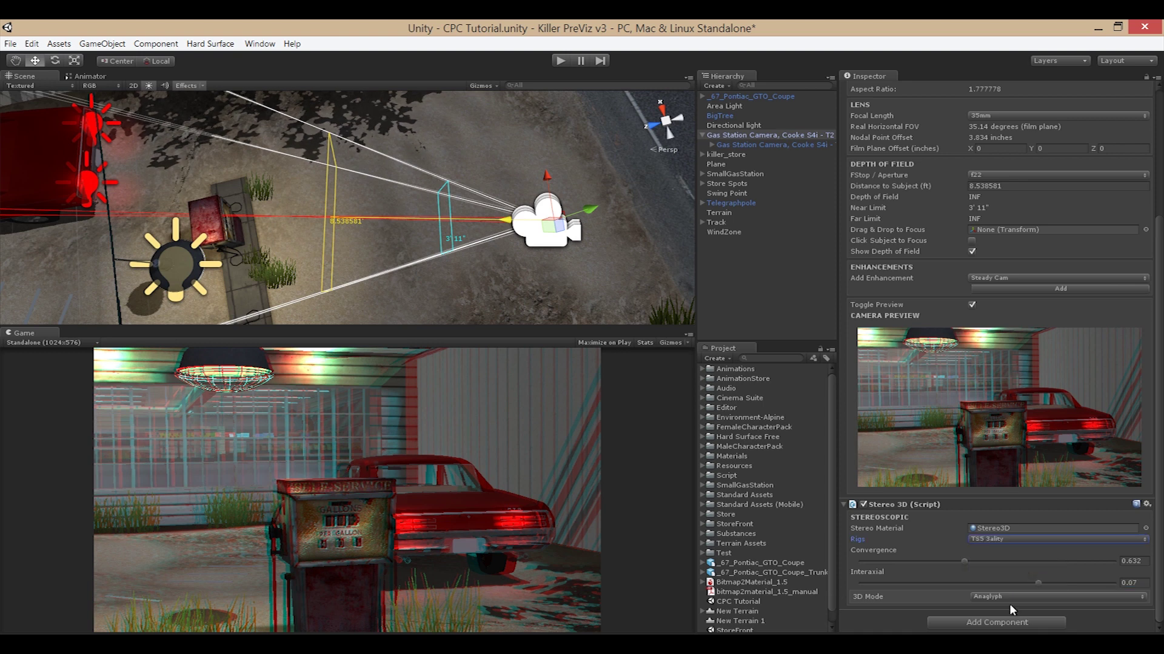
- Return briefly to TS2 3ality, then apply the Tango rig preset
click(1004, 540)
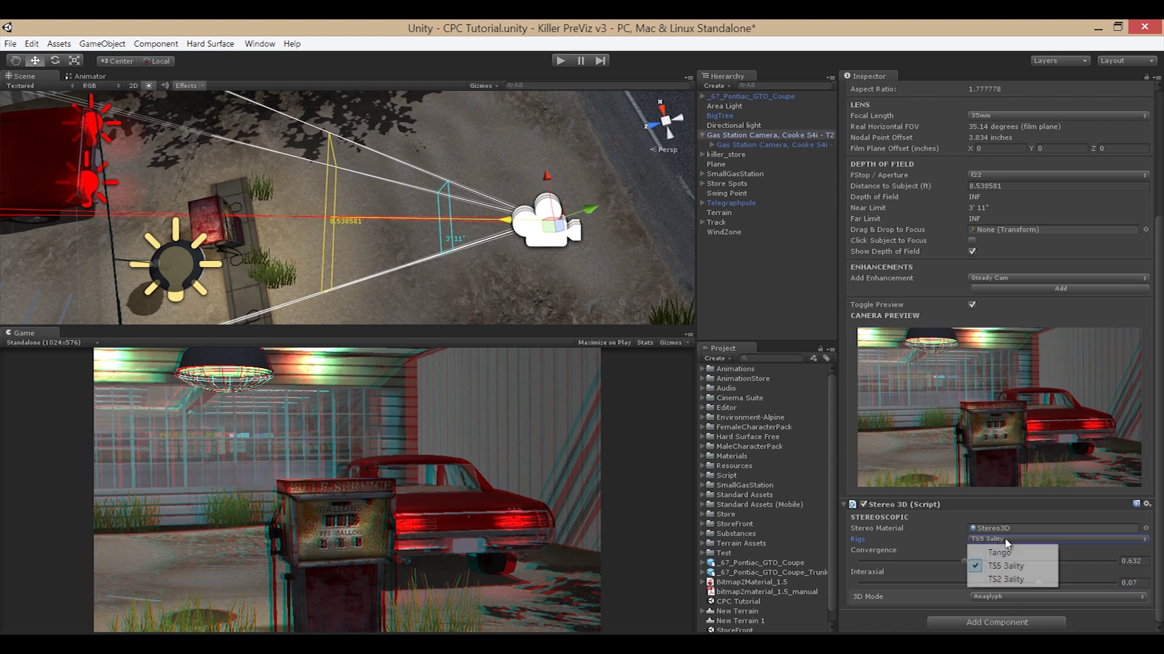
click(1002, 576)
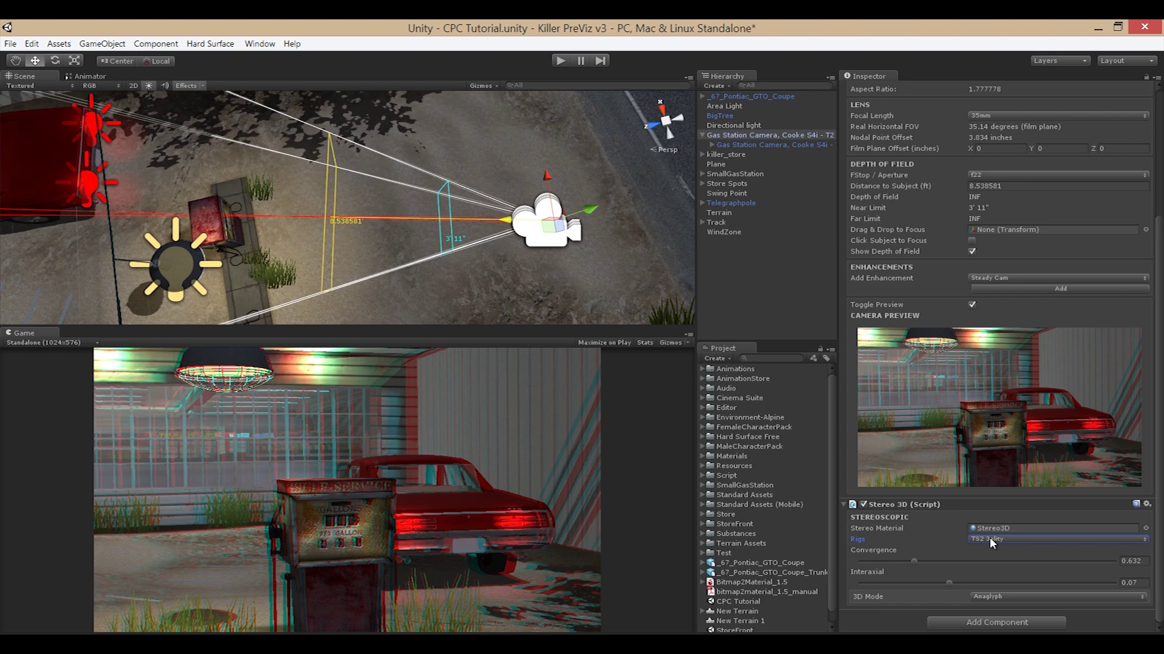
click(989, 537)
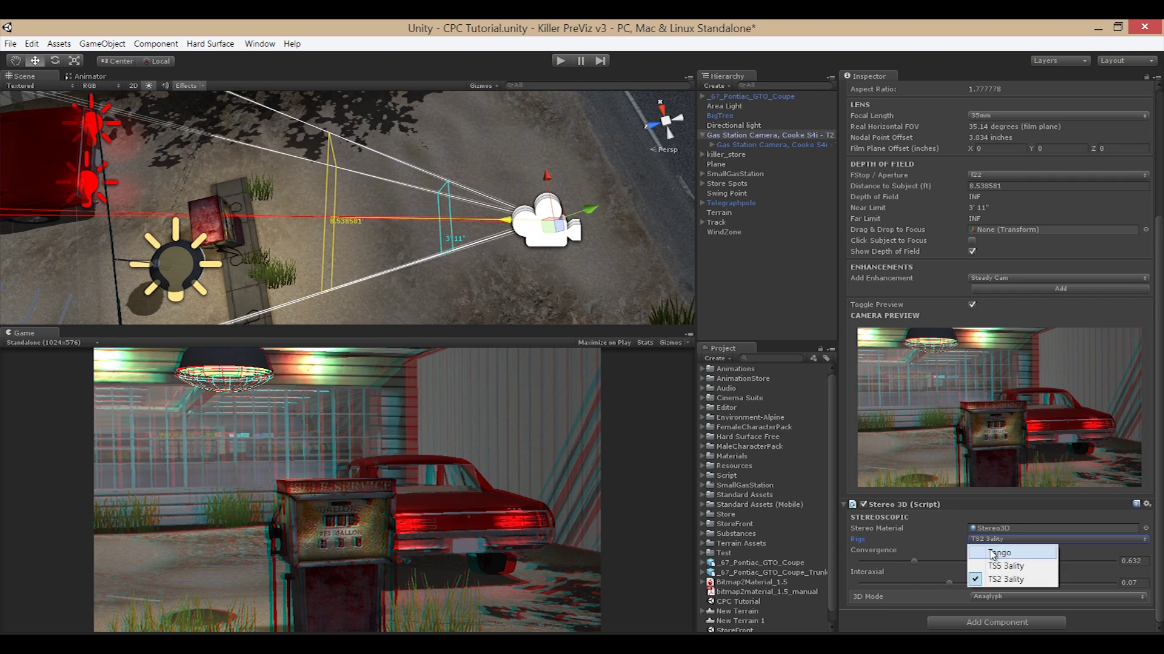
click(992, 553)
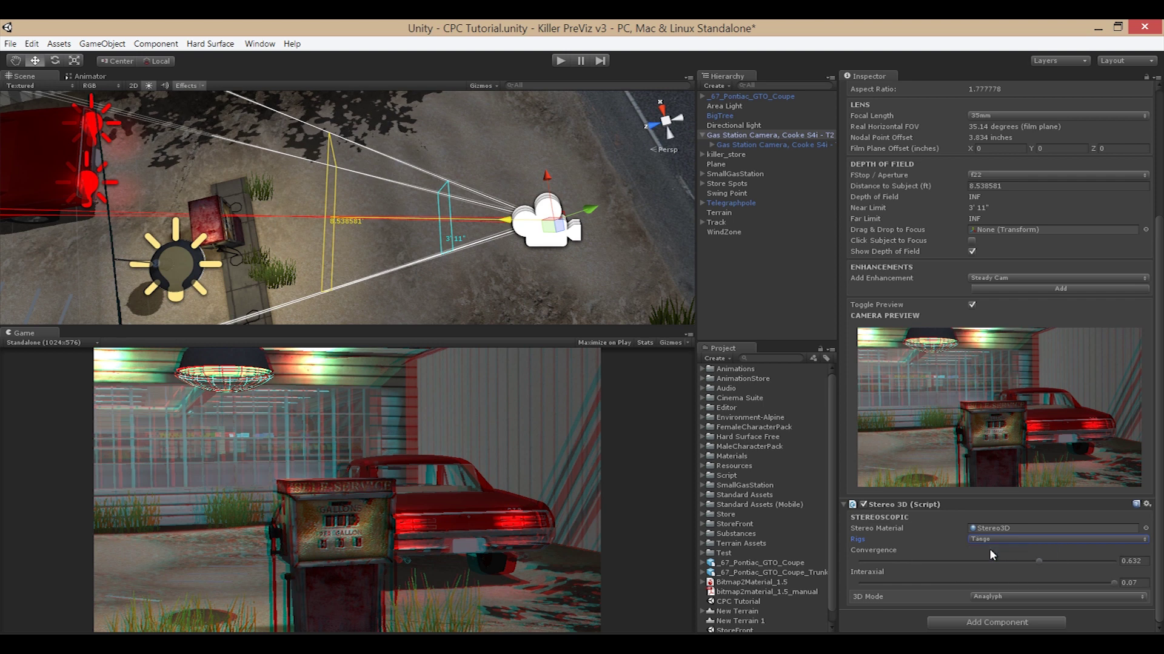